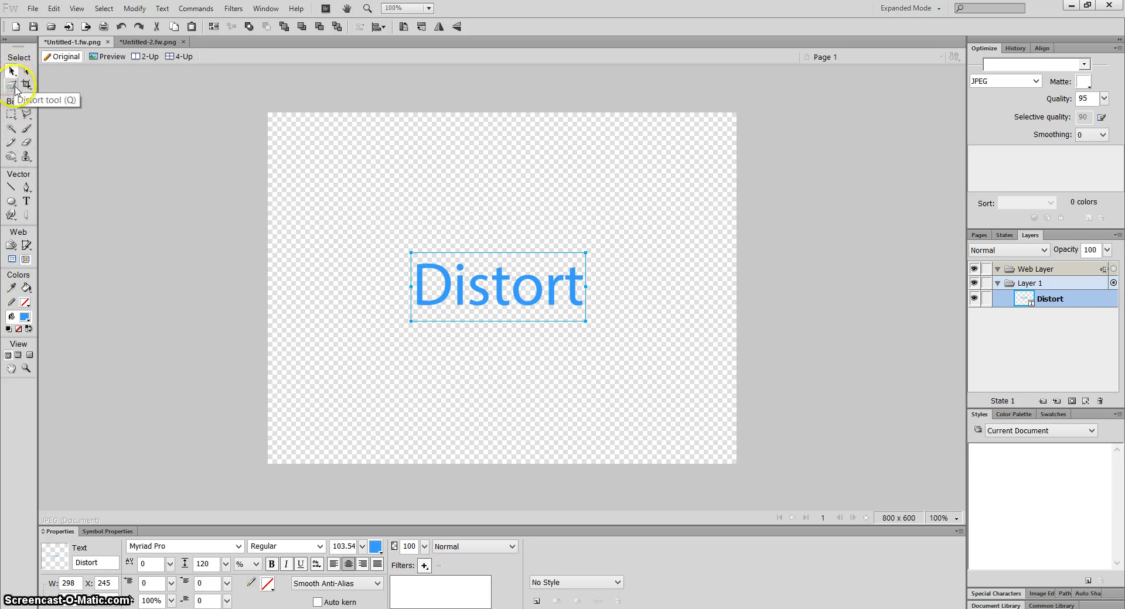
Distort the blue 'Distort' text so it grows larger toward the right.
left_click(15, 92)
left_click(62, 97)
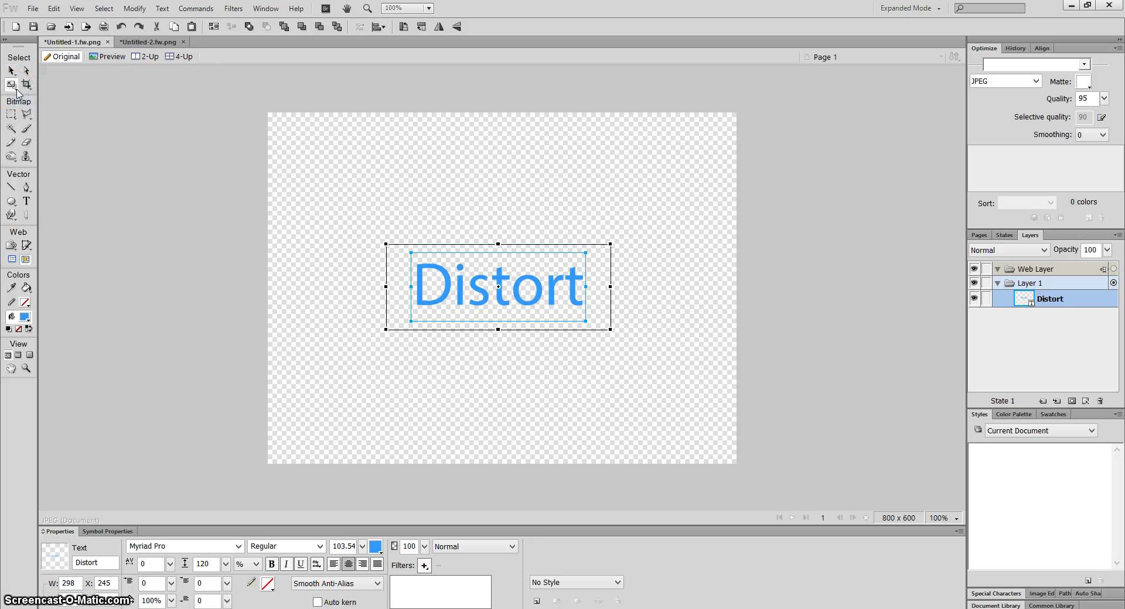
left_click(17, 92)
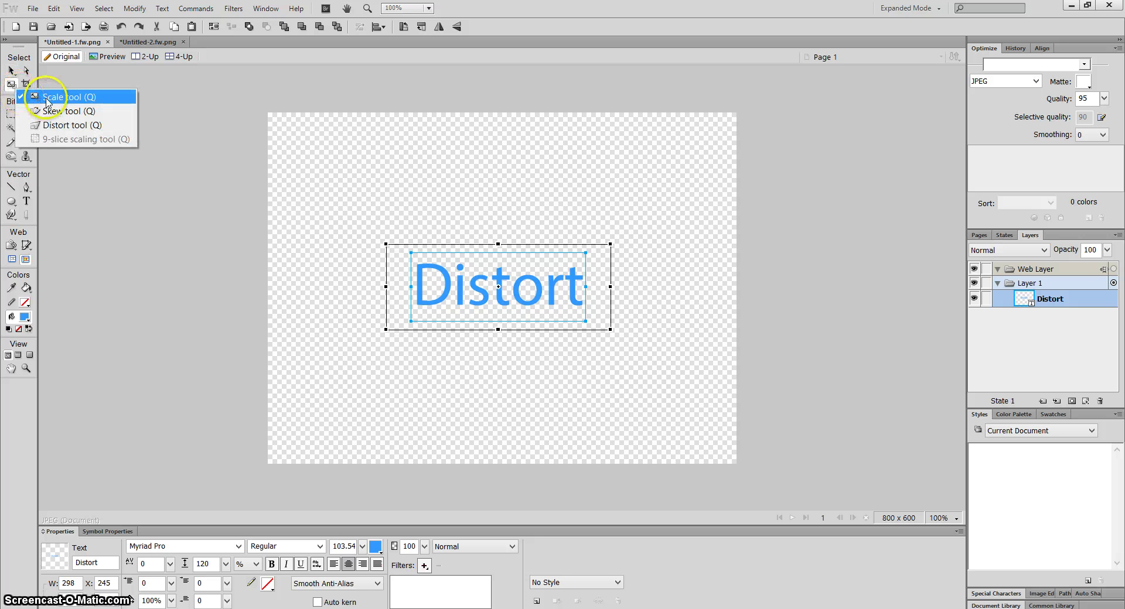
left_click(78, 125)
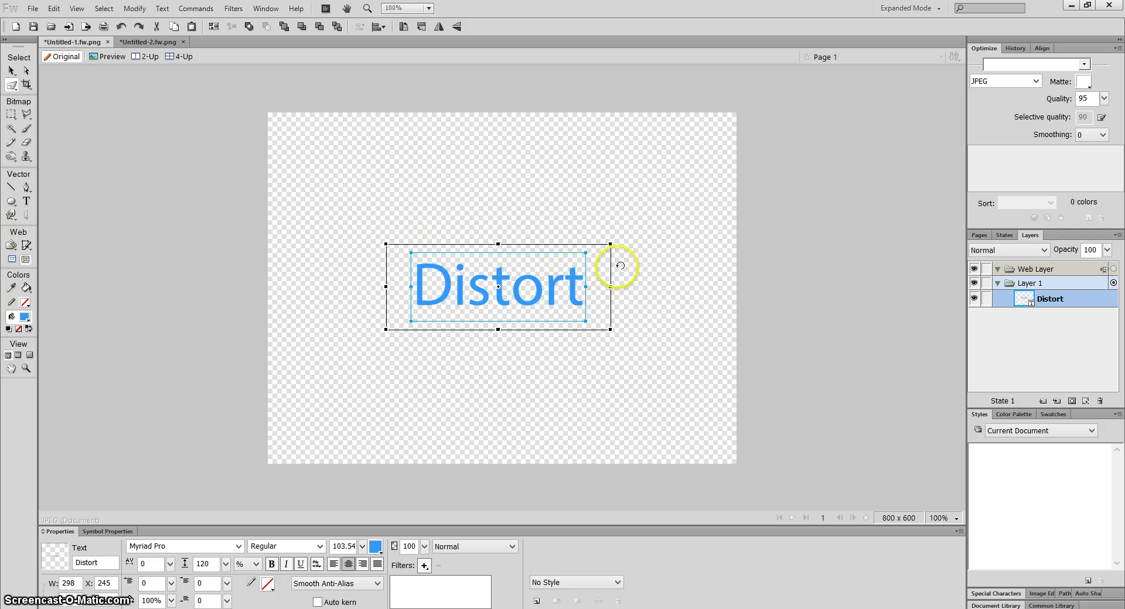
left_click_drag(610, 243, 615, 171)
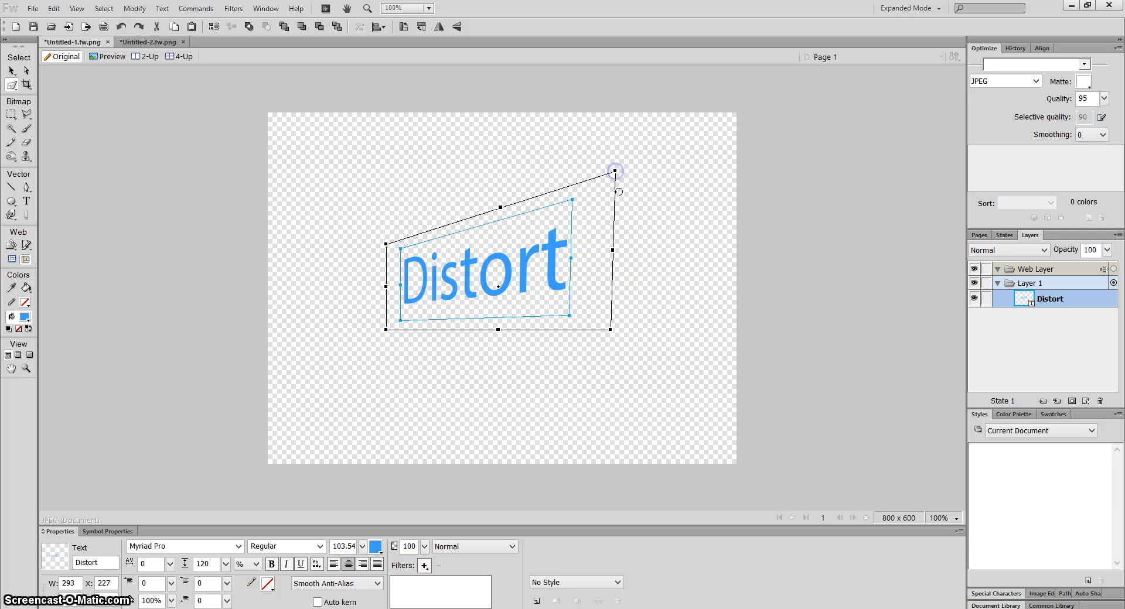
left_click_drag(611, 329, 656, 413)
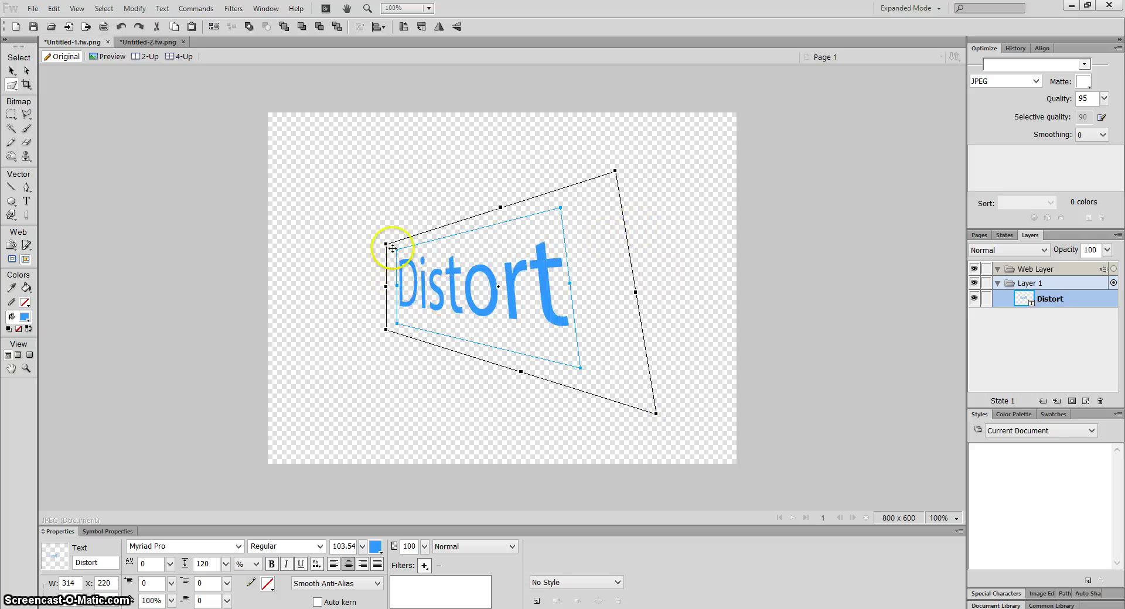
left_click_drag(385, 244, 386, 262)
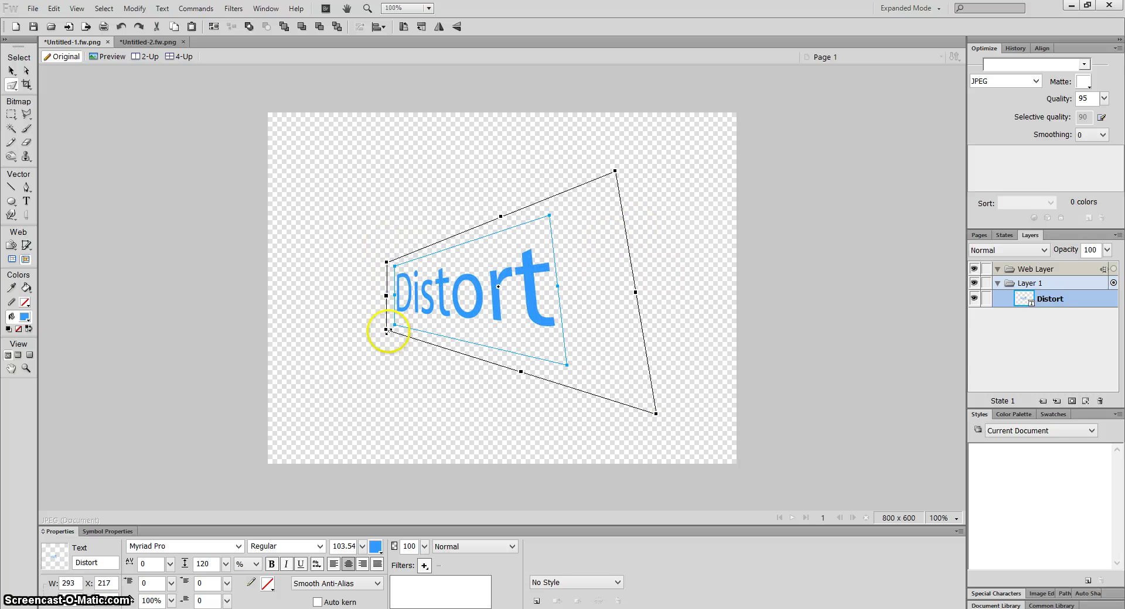
left_click_drag(385, 327, 384, 316)
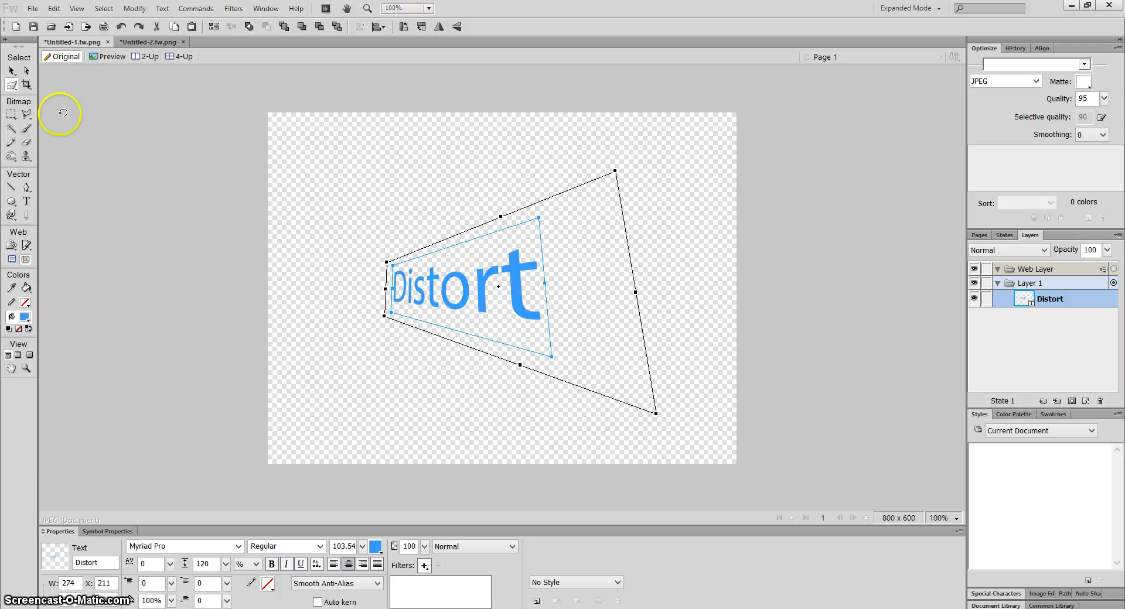
Move the warped text to the canvas's top-left corner.
left_click(10, 70)
left_click(455, 320)
left_click_drag(507, 311, 369, 189)
left_click(359, 203)
left_click(385, 187)
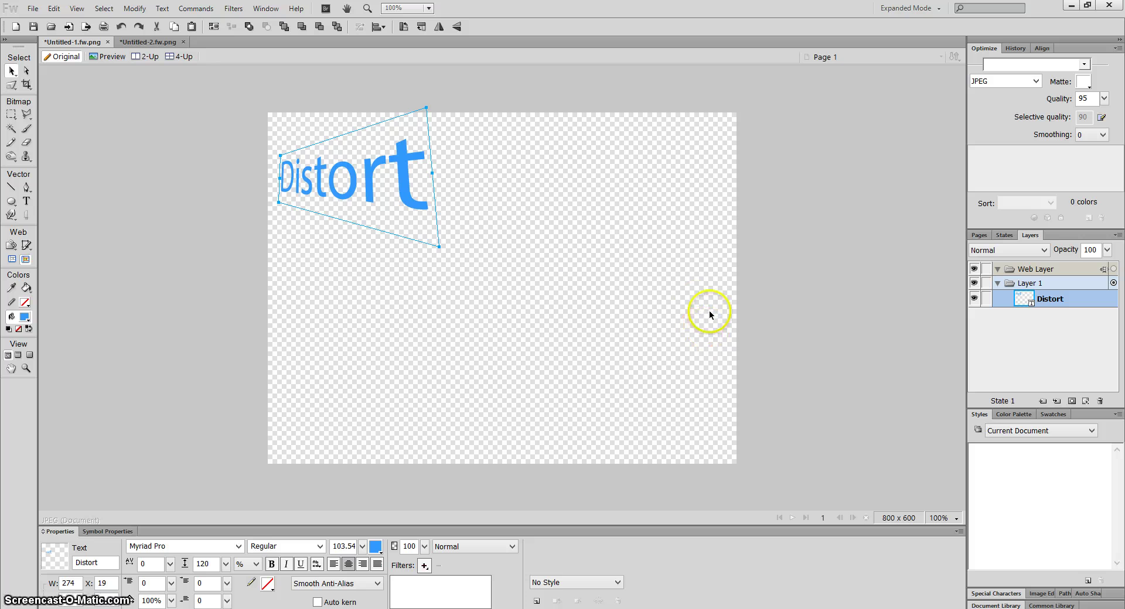
Duplicate the warped text, place the copy near the centre, and pull its right corners inward.
key("ctrl+shift+d")
left_click_drag(420, 181, 548, 321)
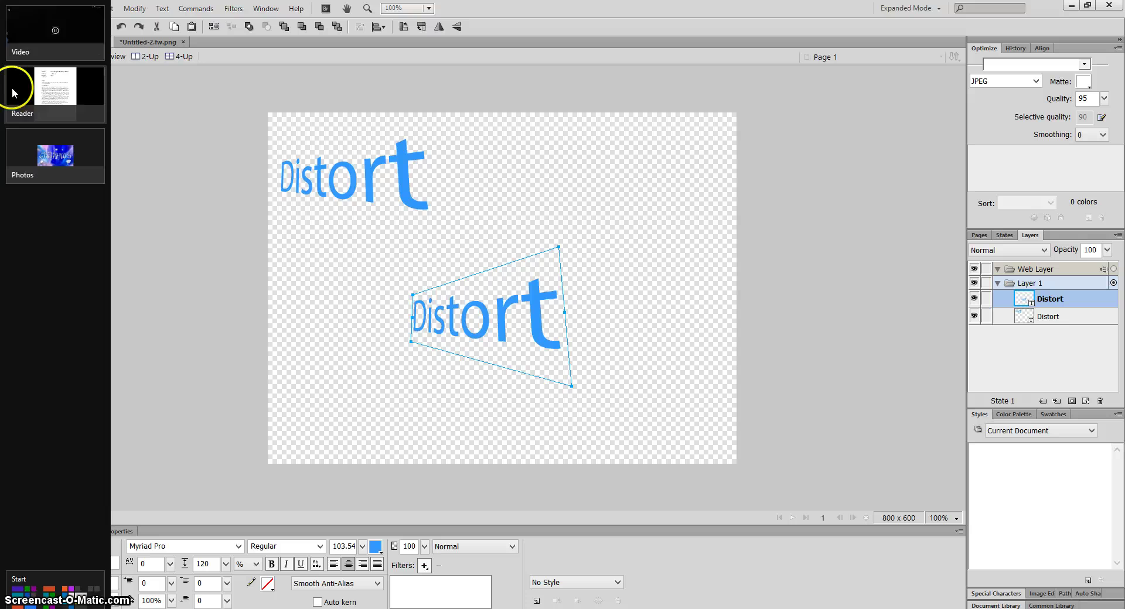
left_click(11, 85)
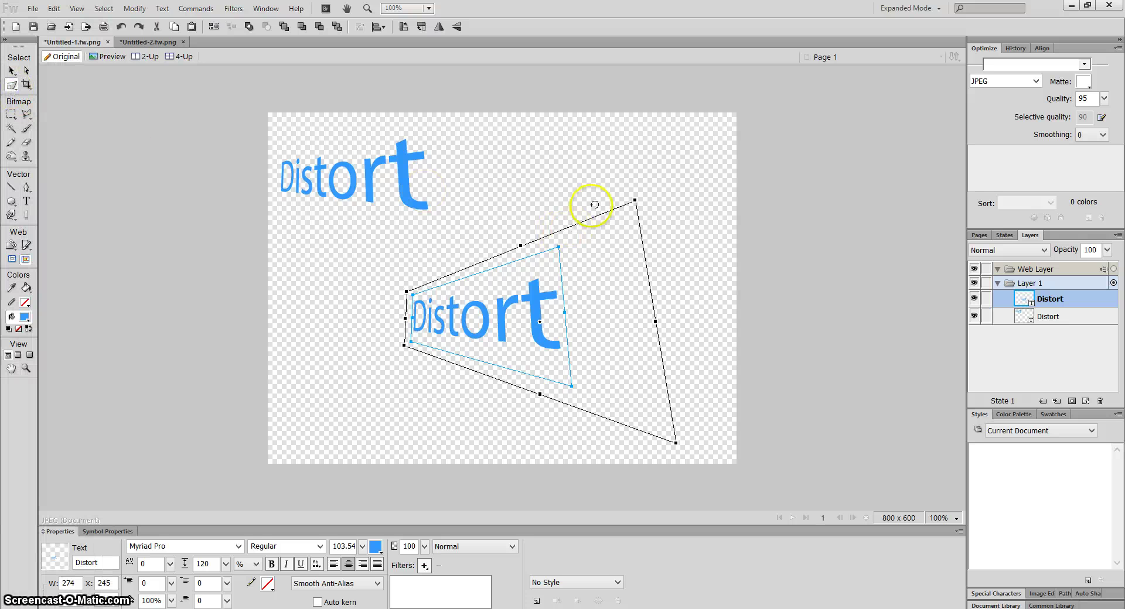
mouse_move(643, 286)
left_mouse_down()
mouse_move(638, 239)
mouse_move(637, 305)
left_mouse_up()
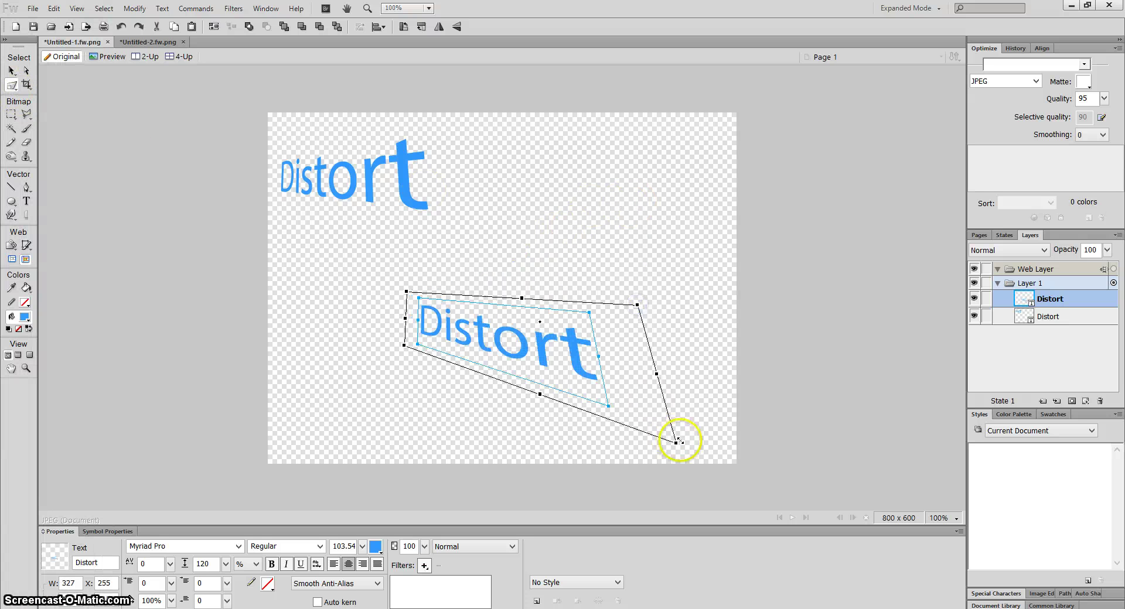
left_click_drag(676, 443, 620, 352)
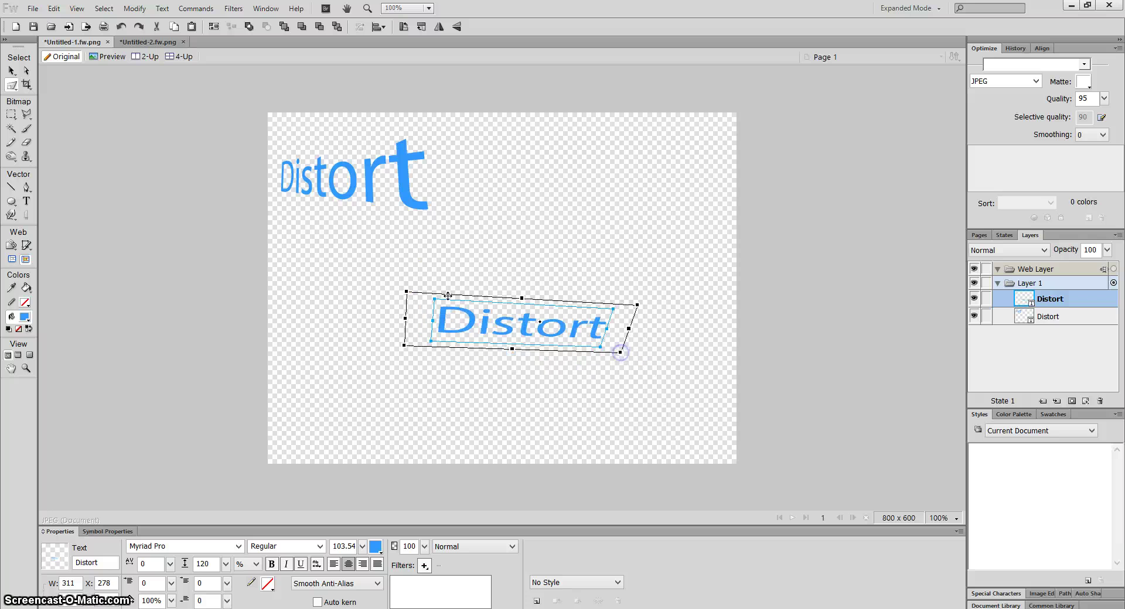
Enlarge the copy's left side, then move it to the upper right with a slight counter-clockwise tilt.
left_click_drag(406, 292, 334, 225)
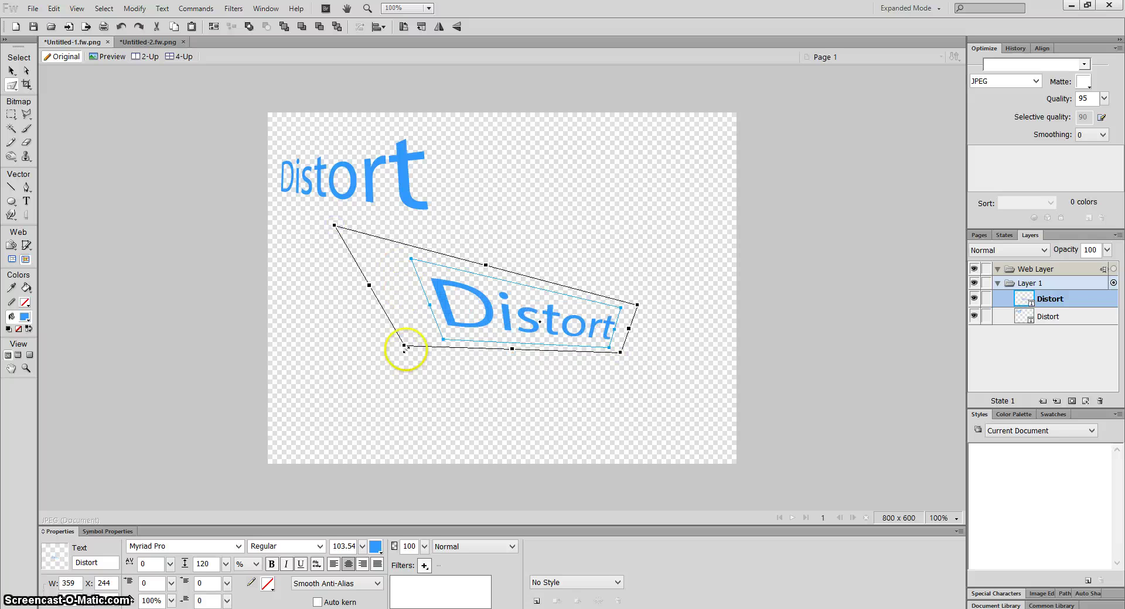
left_click_drag(404, 346, 351, 404)
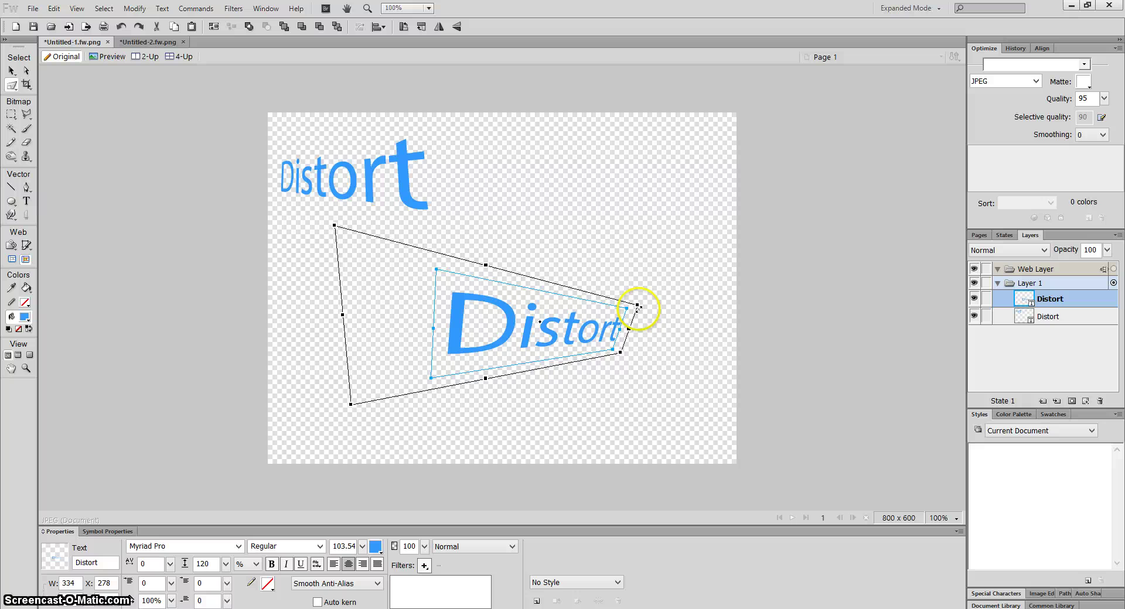
left_click_drag(638, 306, 607, 290)
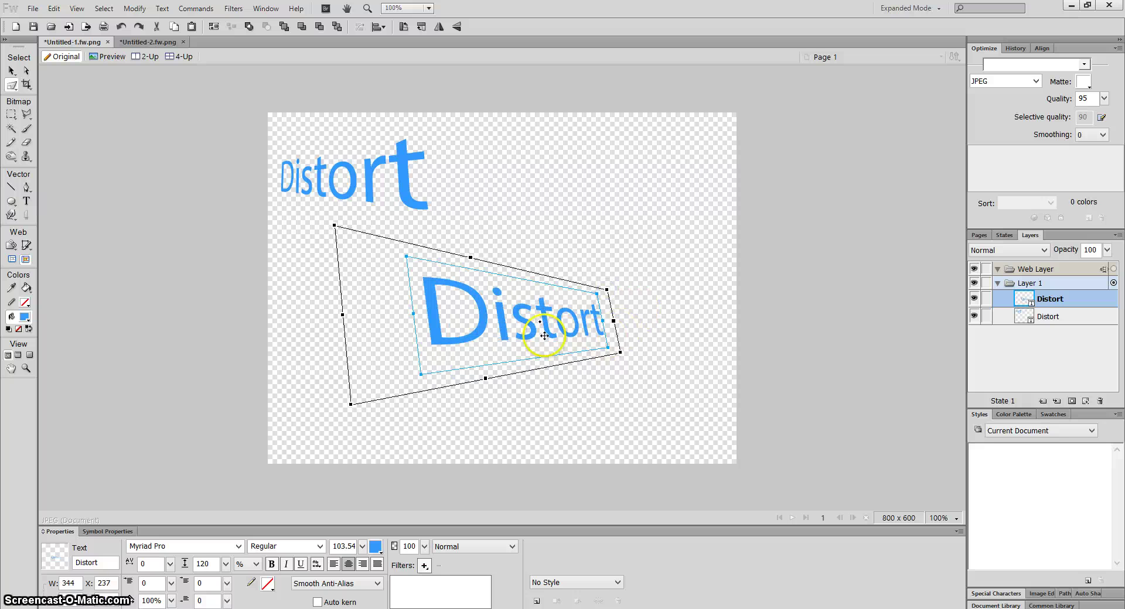
left_click_drag(488, 335, 605, 209)
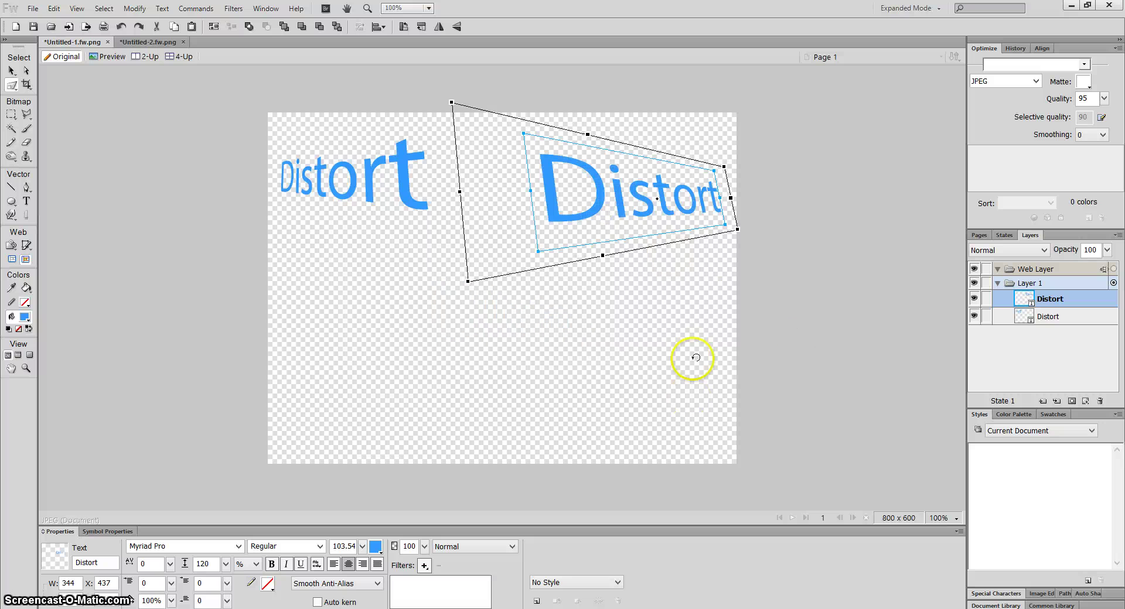
left_click_drag(696, 358, 799, 319)
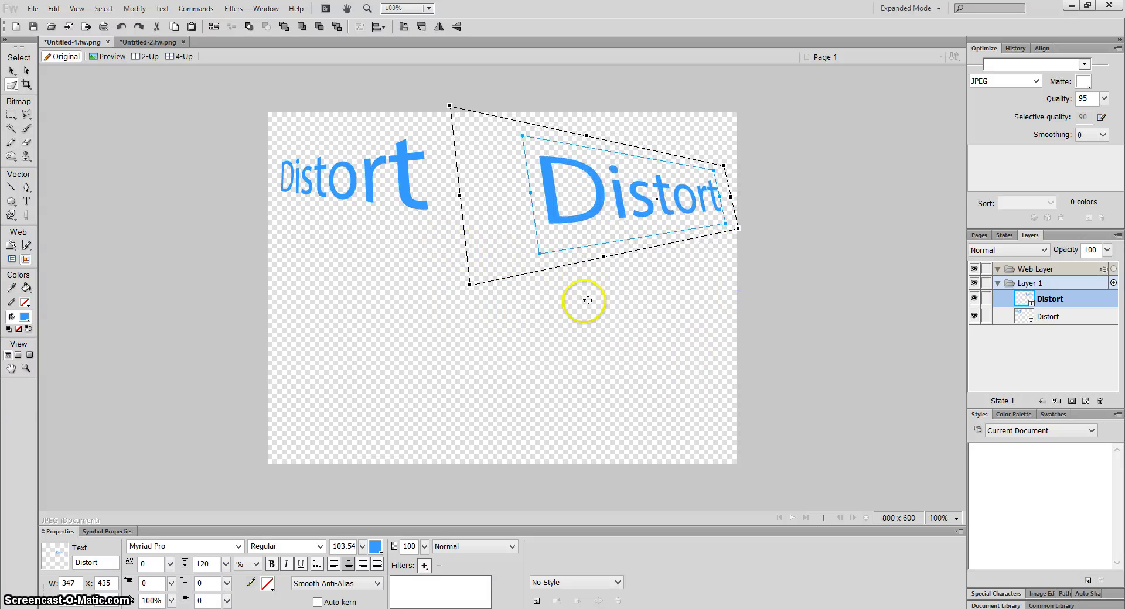
Copy the top-left text to the lower left and pinch its top corners inward.
key("v")
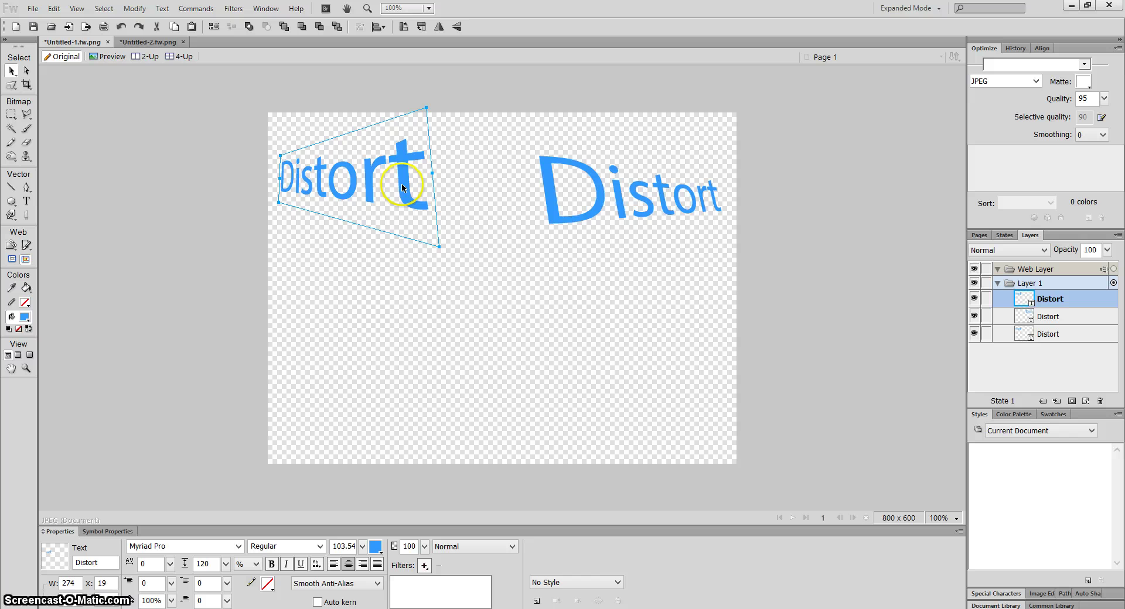
left_click_drag(404, 187, 457, 373, "alt")
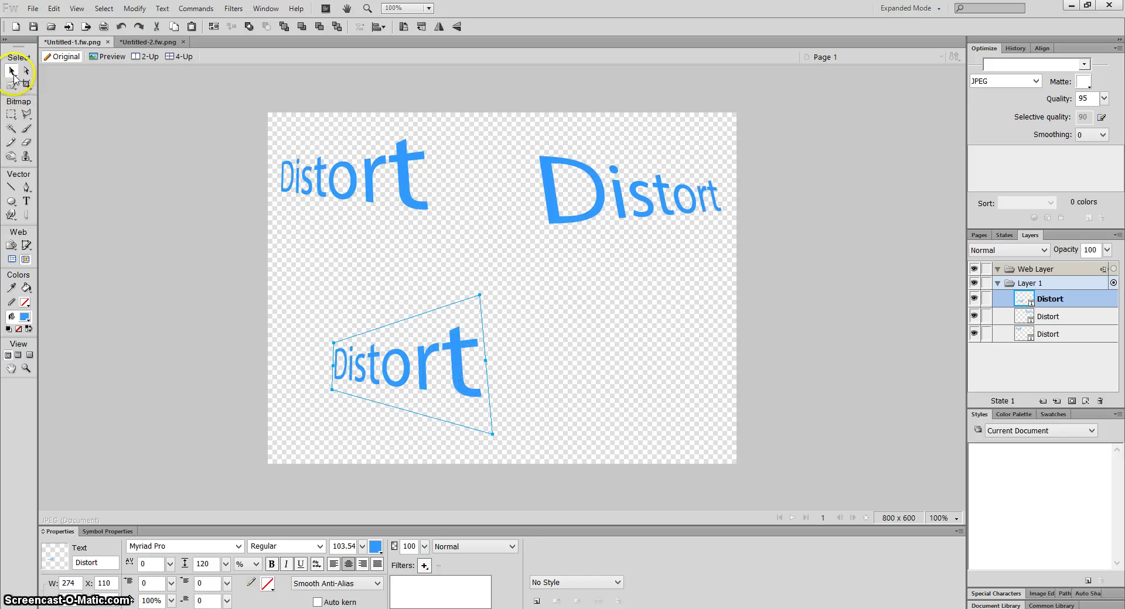
left_click(11, 85)
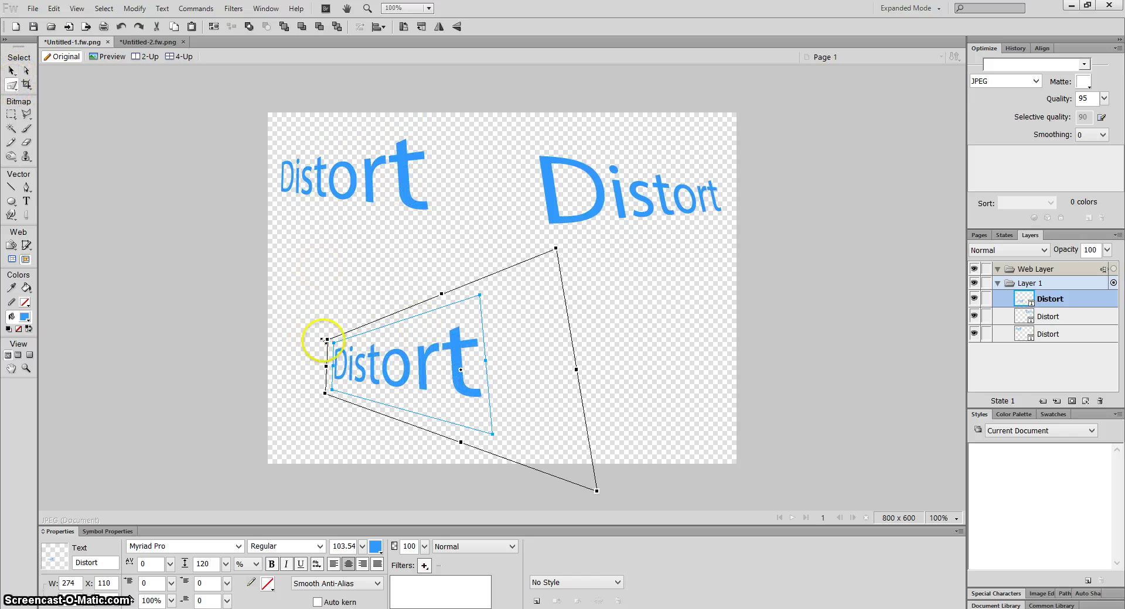
left_click_drag(327, 340, 397, 293)
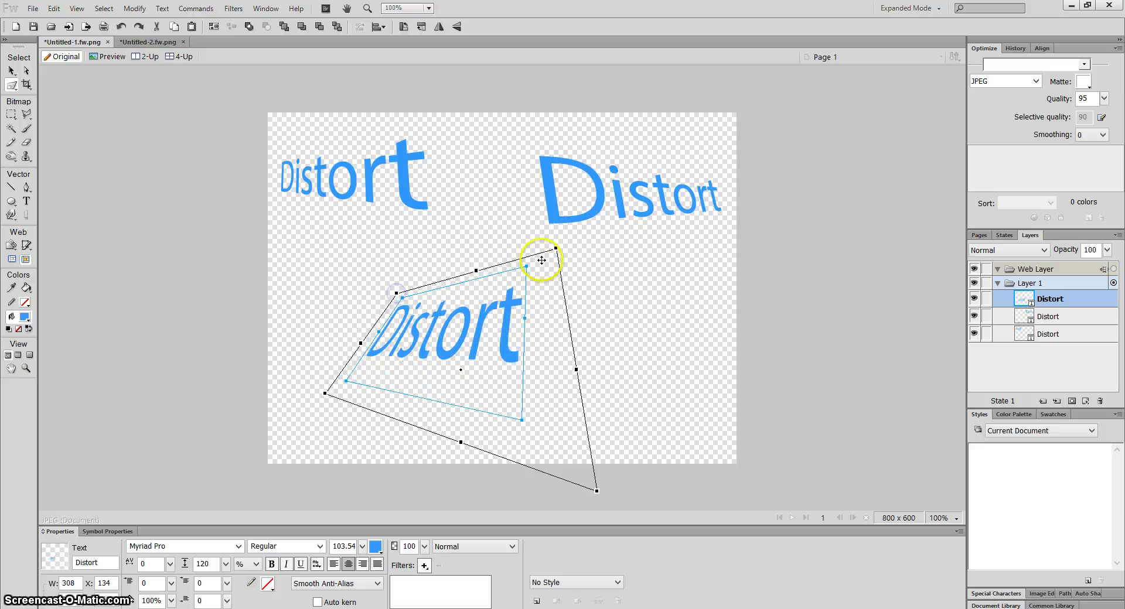
left_click_drag(556, 249, 493, 294)
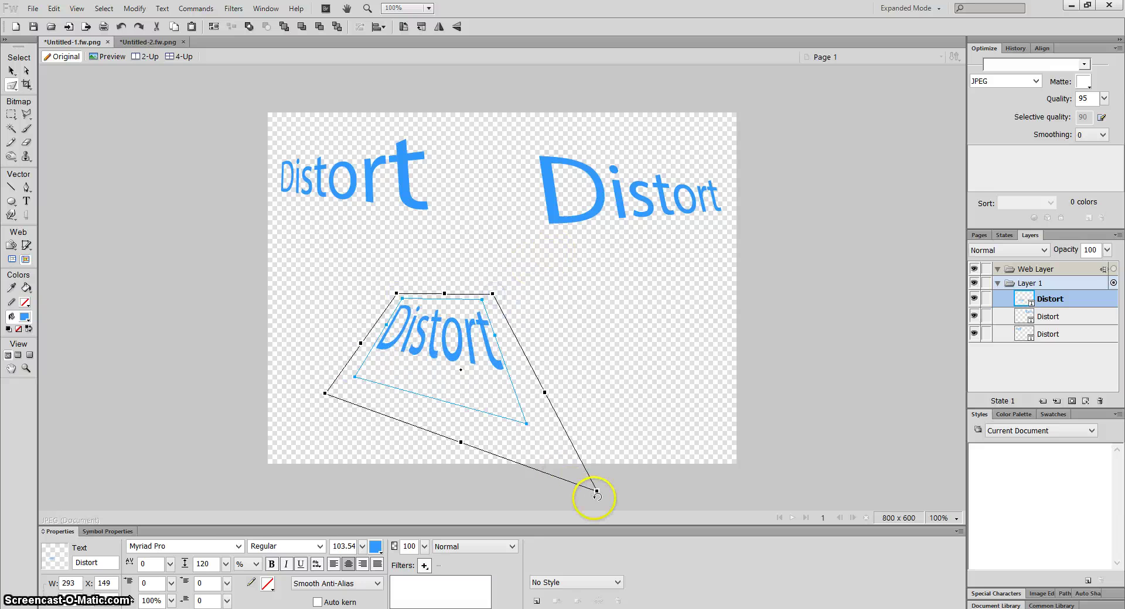
left_click_drag(597, 496, 575, 407)
Spread the bottom corners wide, narrow the top further, and shift the trapezoid up and left.
left_click_drag(324, 394, 260, 435)
left_click_drag(576, 401, 625, 434)
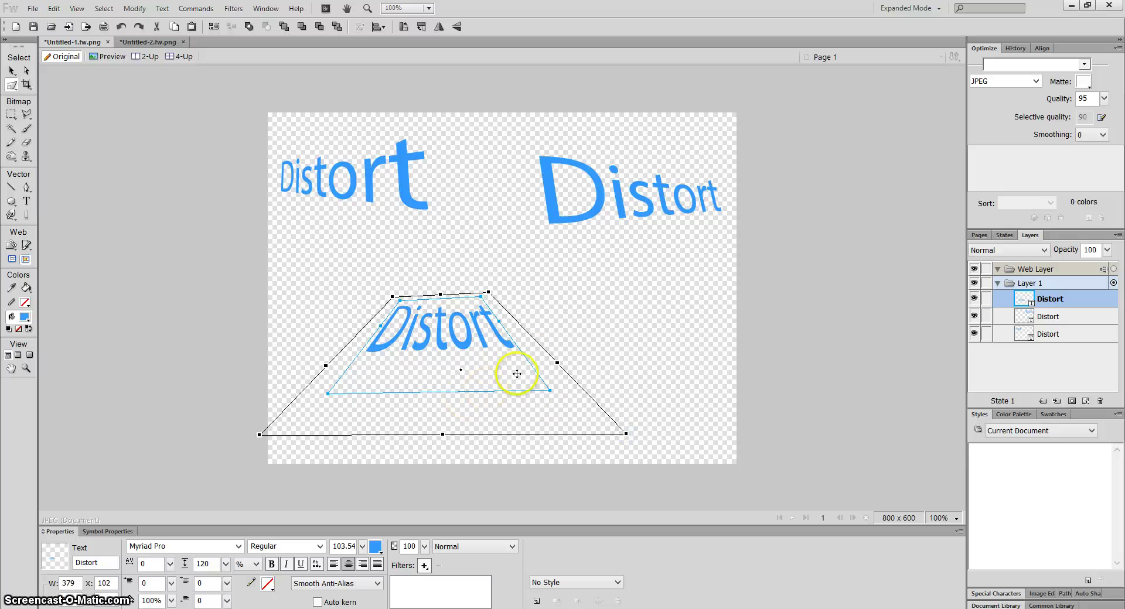
left_click_drag(393, 296, 426, 312)
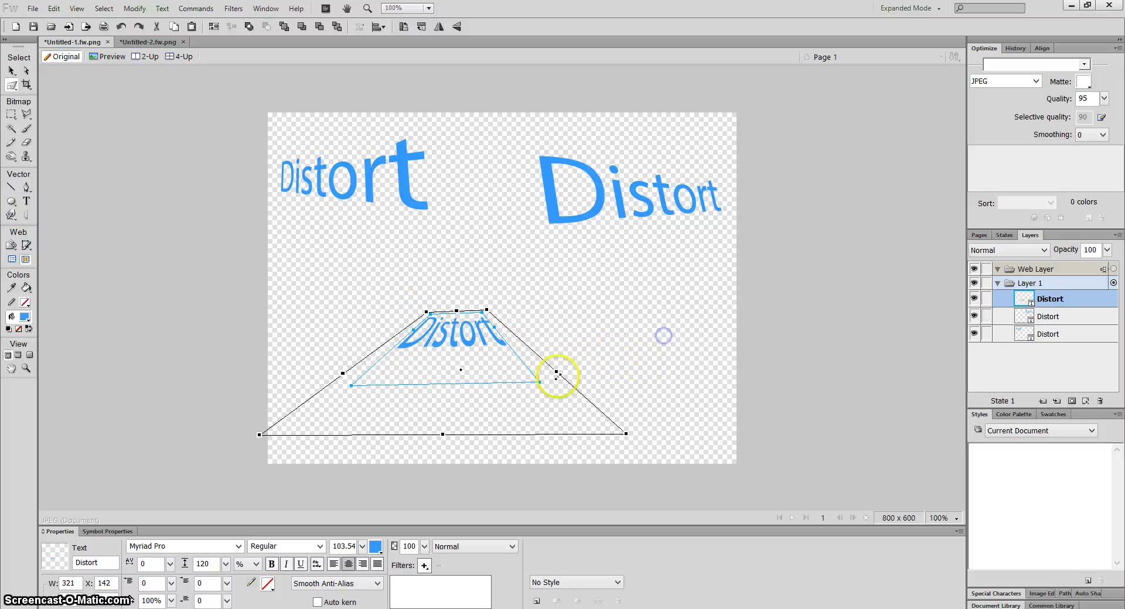
left_click(10, 71)
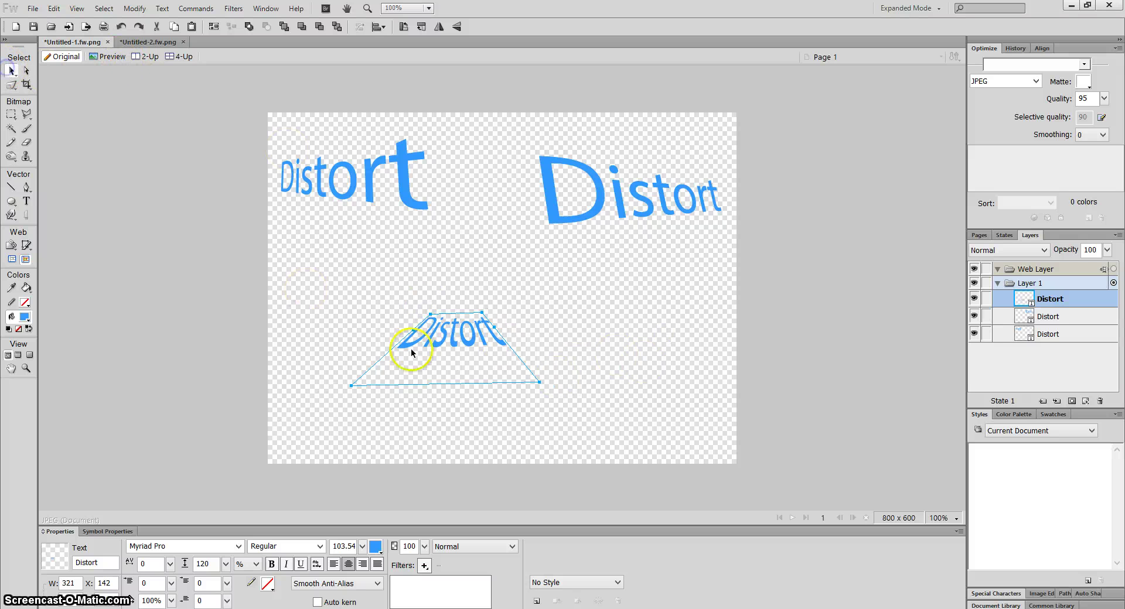
left_click_drag(470, 336, 375, 325)
Paste a new 'Distort' copy at the canvas centre and narrow its bottom edge.
left_click(610, 349)
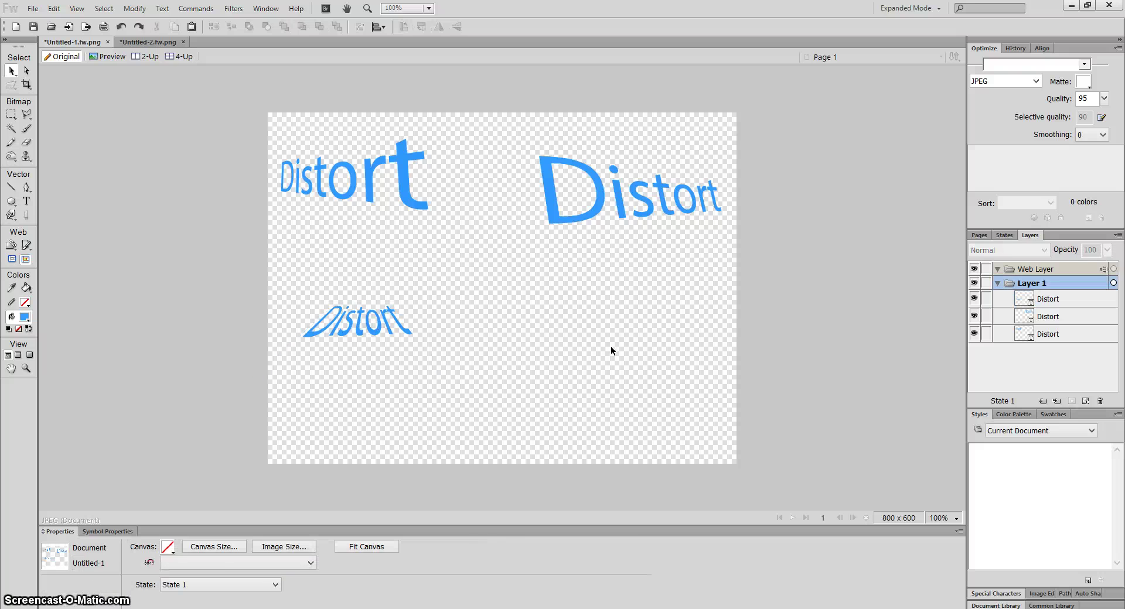
key("ctrl+v")
left_click(354, 177)
left_click_drag(355, 176, 535, 324)
left_click(25, 98)
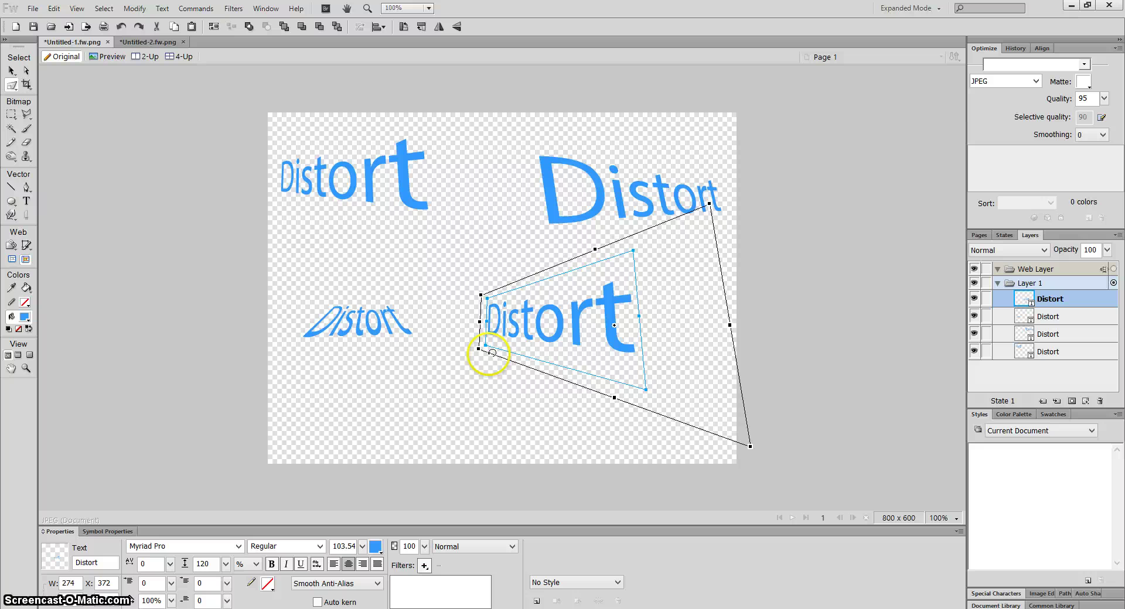
left_click_drag(485, 351, 547, 401)
left_click_drag(749, 447, 655, 401)
Widen the copy's top corners into a trapezoid and position it at the lower right.
left_click_drag(716, 277, 730, 278)
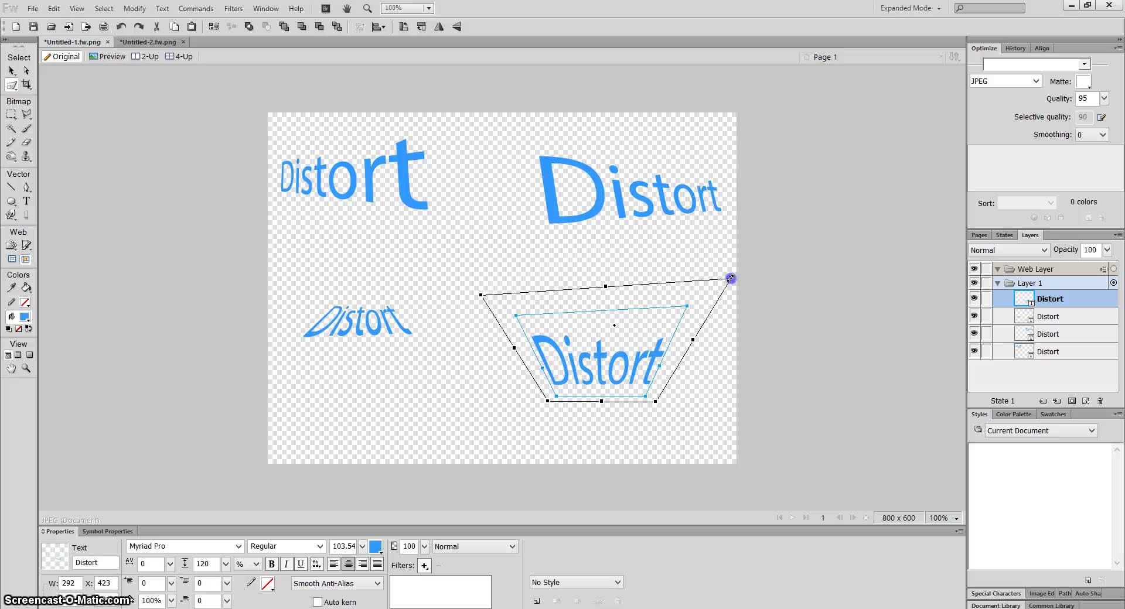
left_click_drag(481, 295, 460, 275)
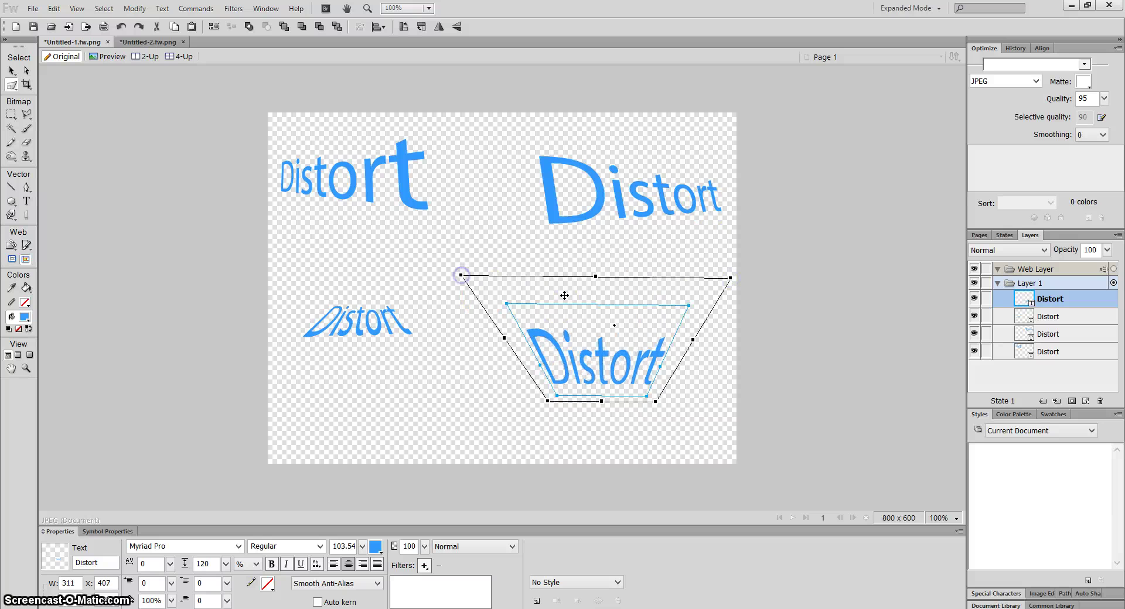
left_click_drag(733, 278, 737, 269)
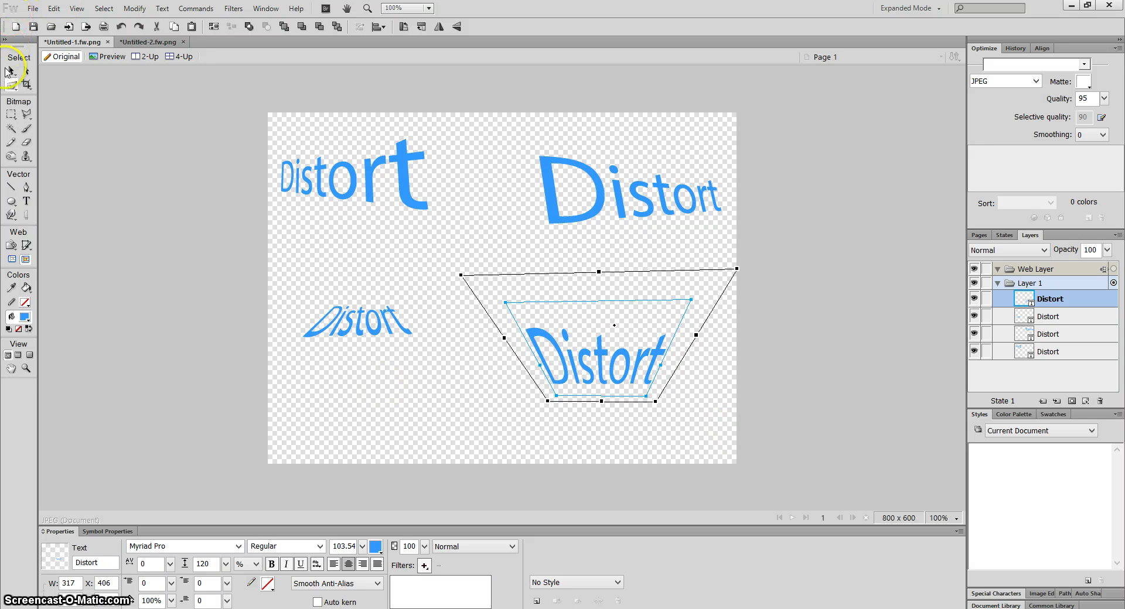
left_click(9, 70)
left_click(477, 422)
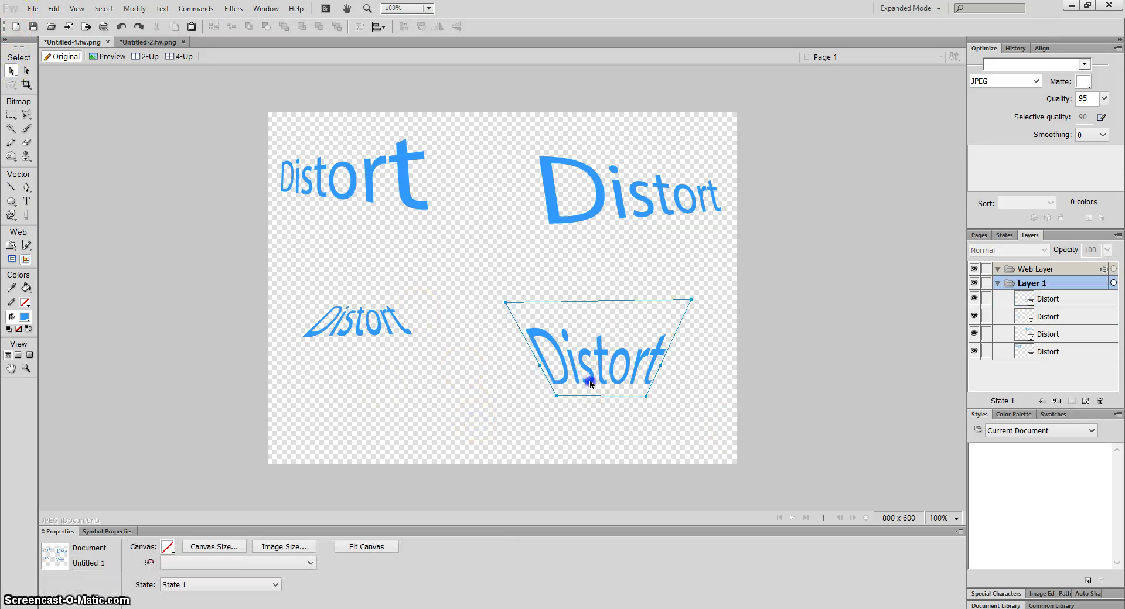
left_click_drag(590, 383, 549, 400)
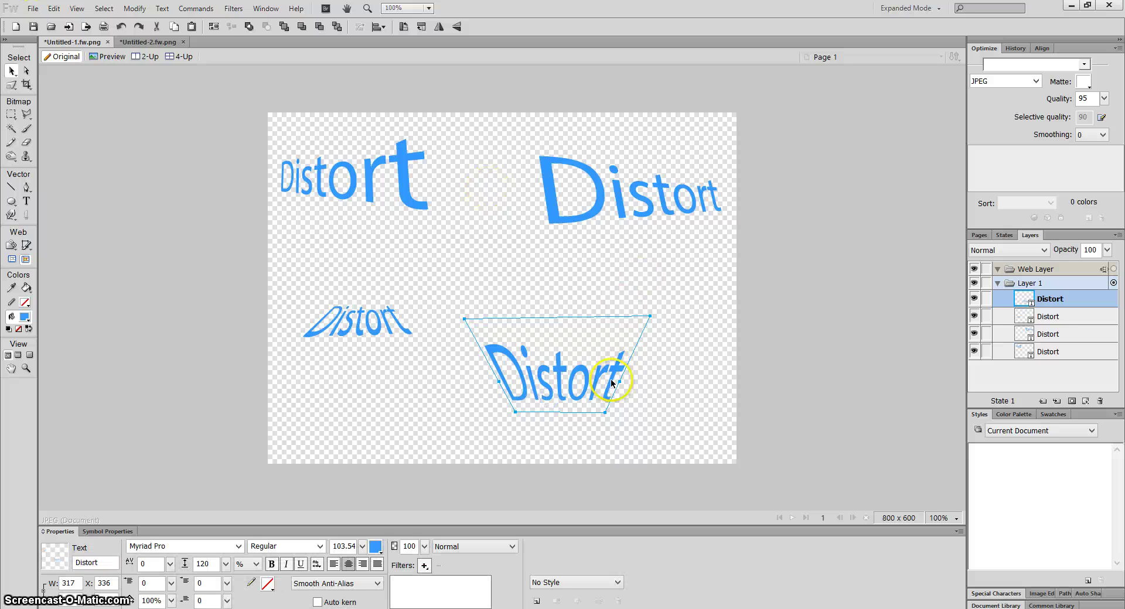
left_click_drag(564, 388, 590, 378)
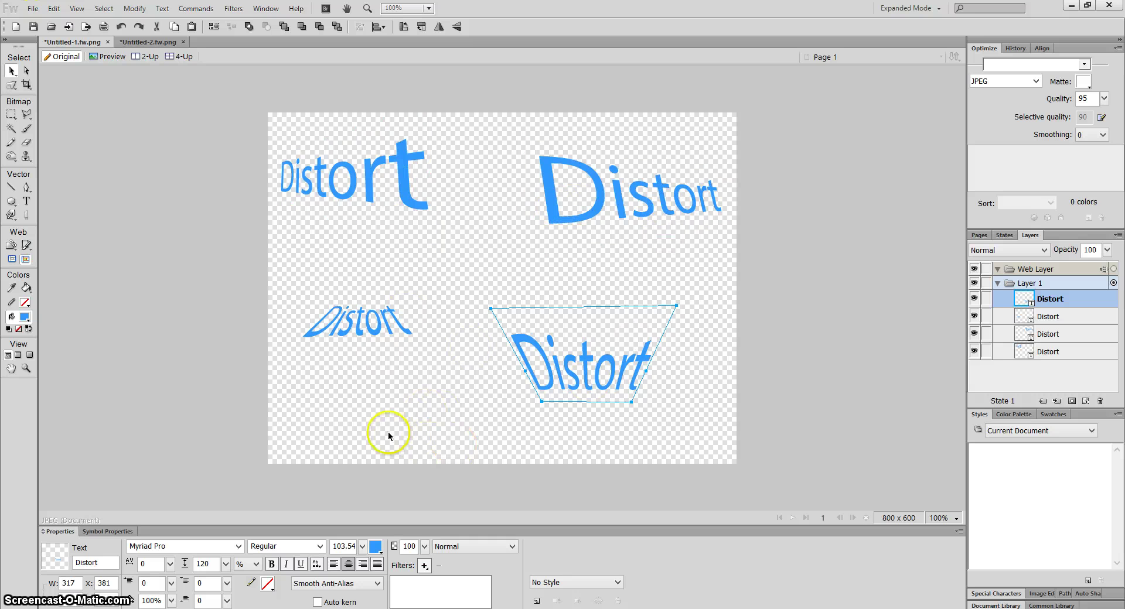
Switch to Untitled-2.fw.png and move the Fw logo to sit beside the monitor's right edge.
left_click(148, 42)
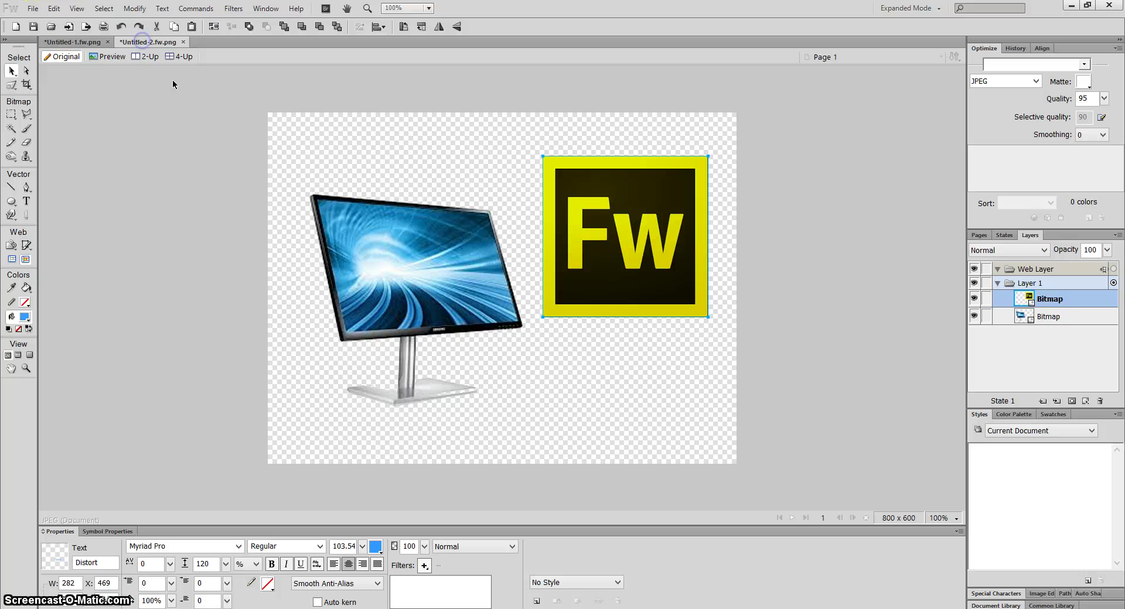
left_click_drag(447, 292, 448, 236)
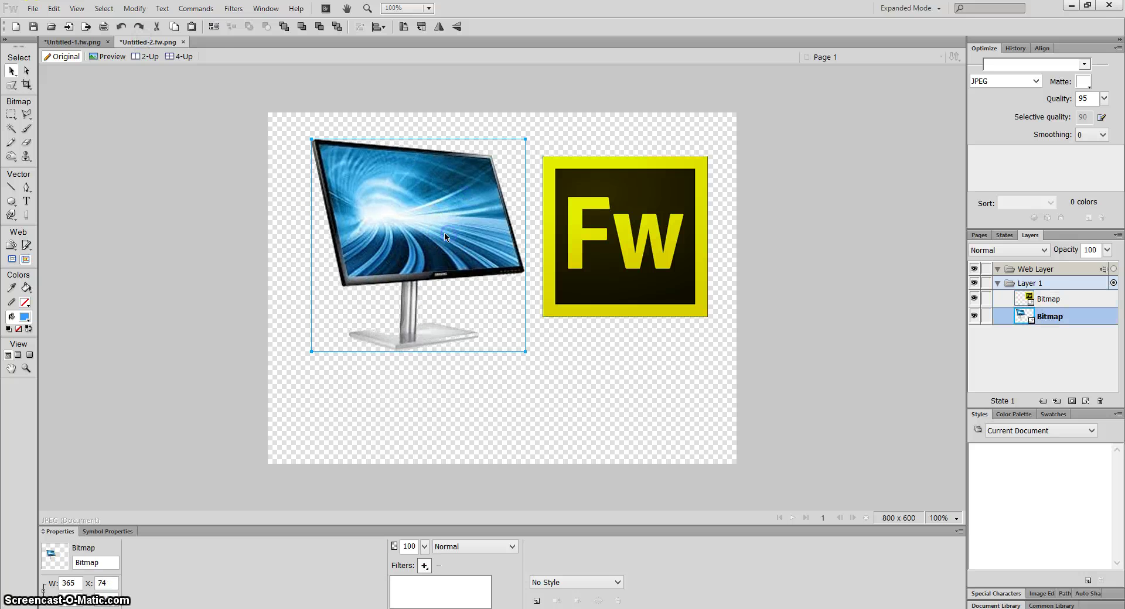
left_click_drag(398, 208, 392, 250)
left_click_drag(632, 241, 389, 262)
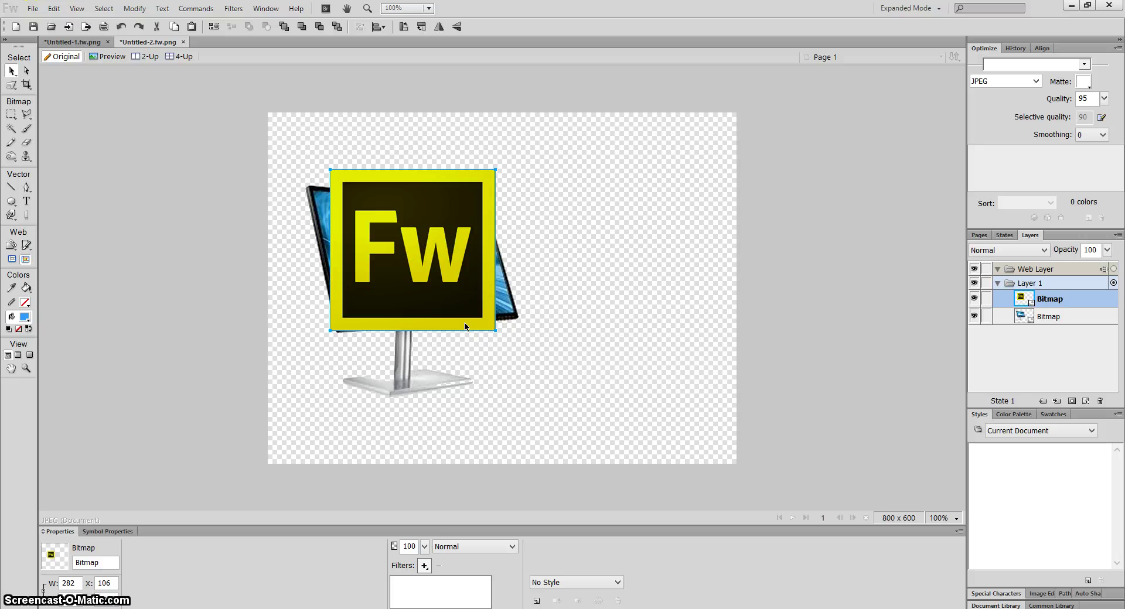
left_click_drag(464, 326, 507, 342)
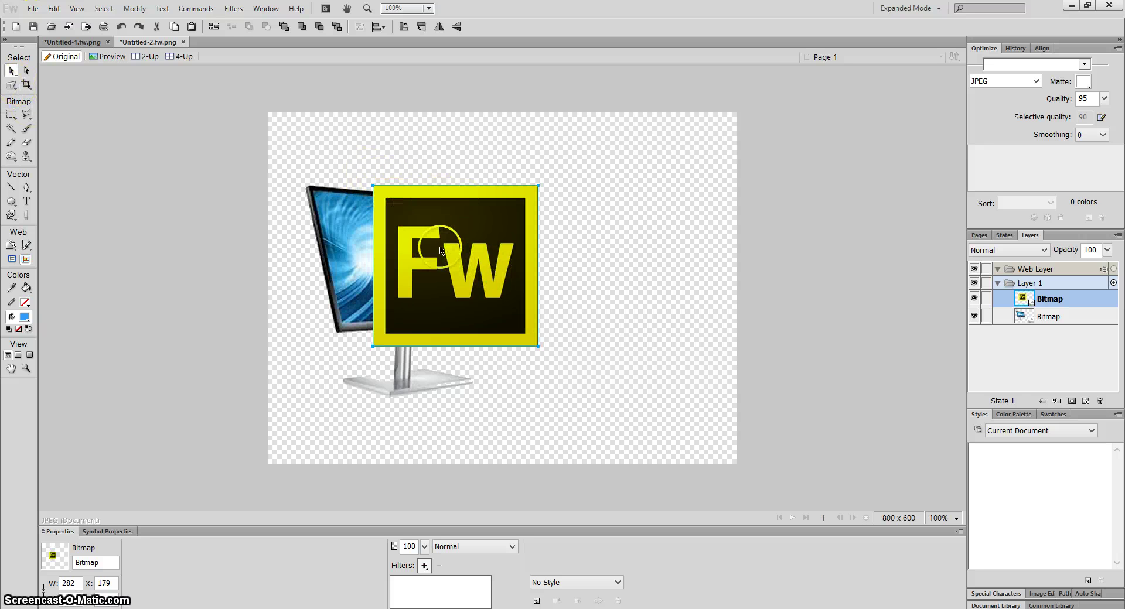
left_click_drag(441, 250, 606, 226)
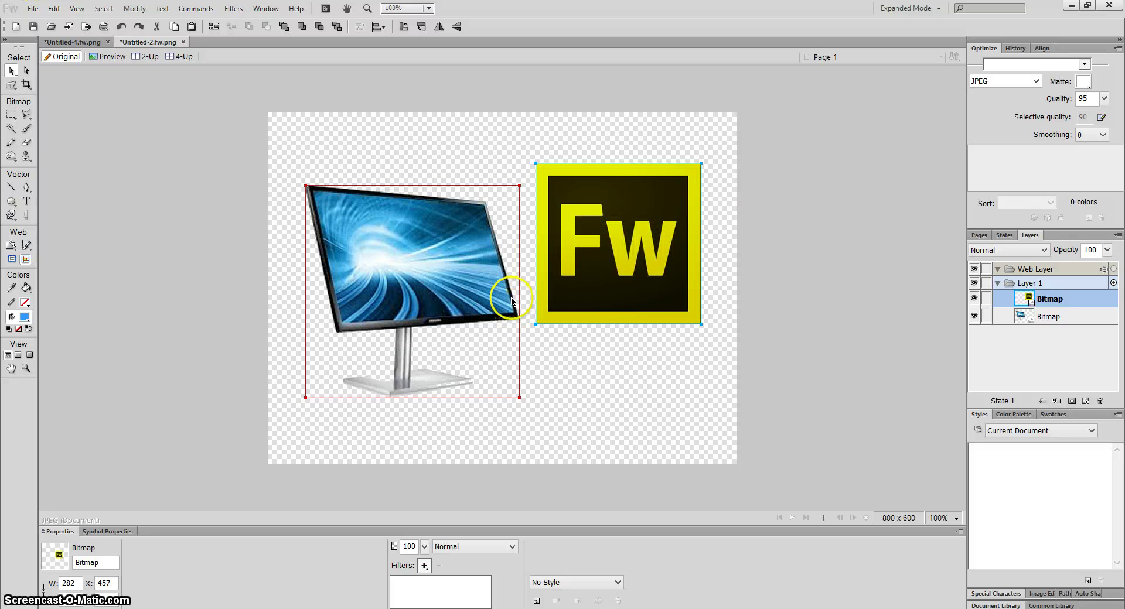
Drag the Fw logo onto the monitor and match its four corners to the tilted screen.
left_click(11, 86)
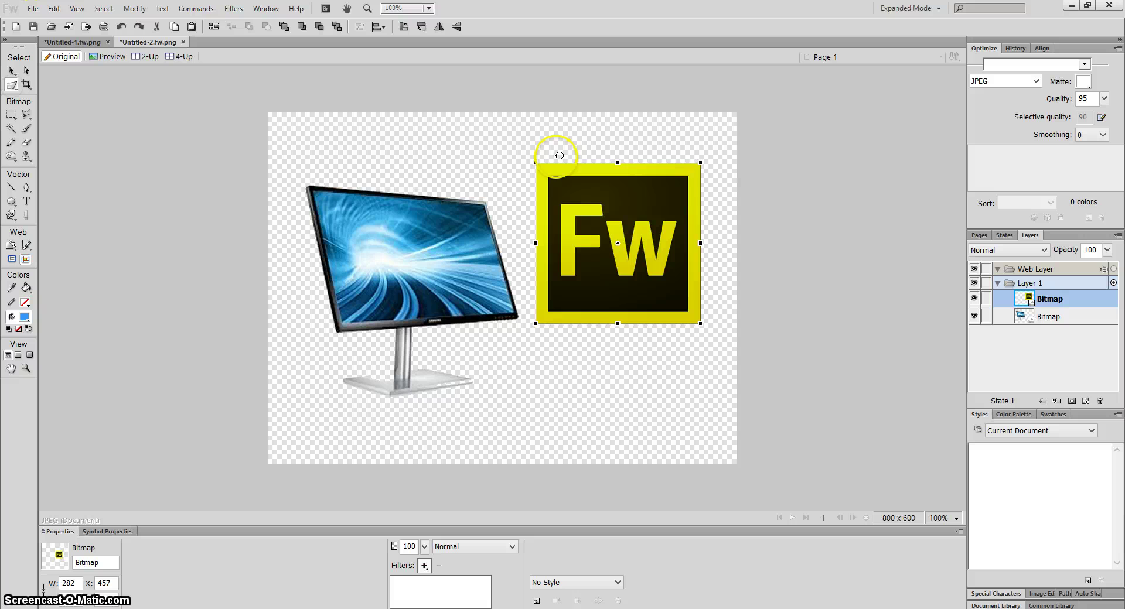
left_click_drag(624, 232, 427, 245)
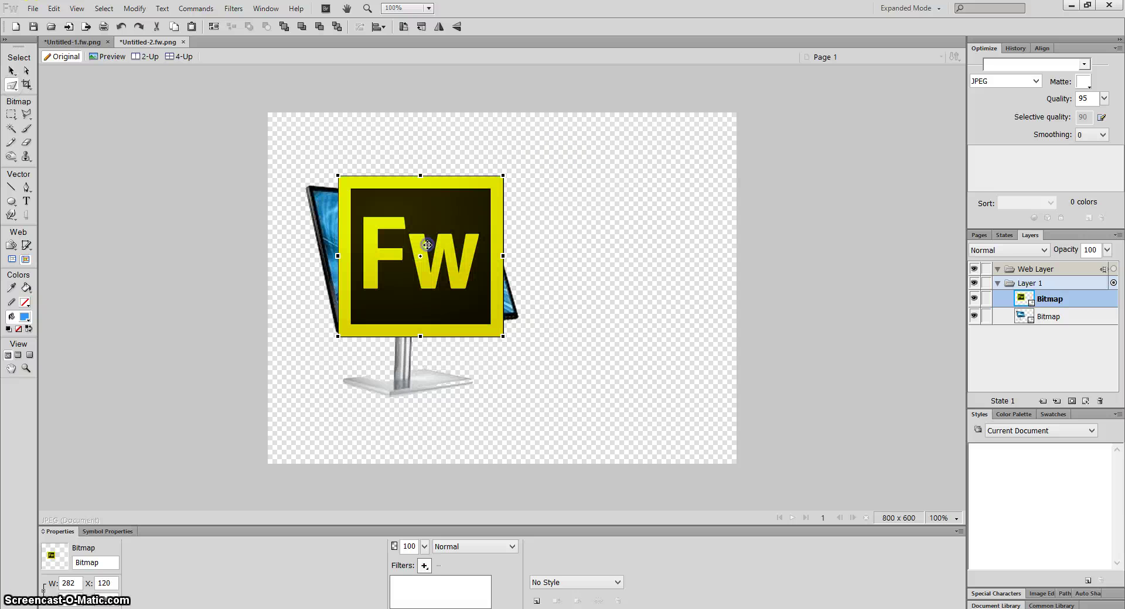
left_click_drag(341, 178, 312, 189)
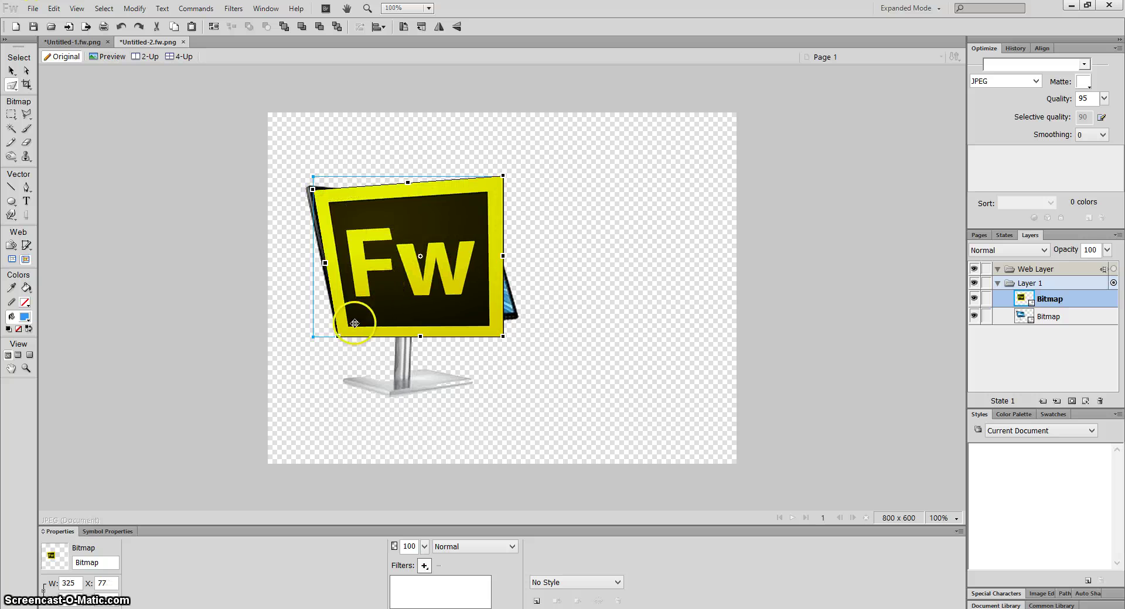
left_click_drag(338, 336, 344, 322)
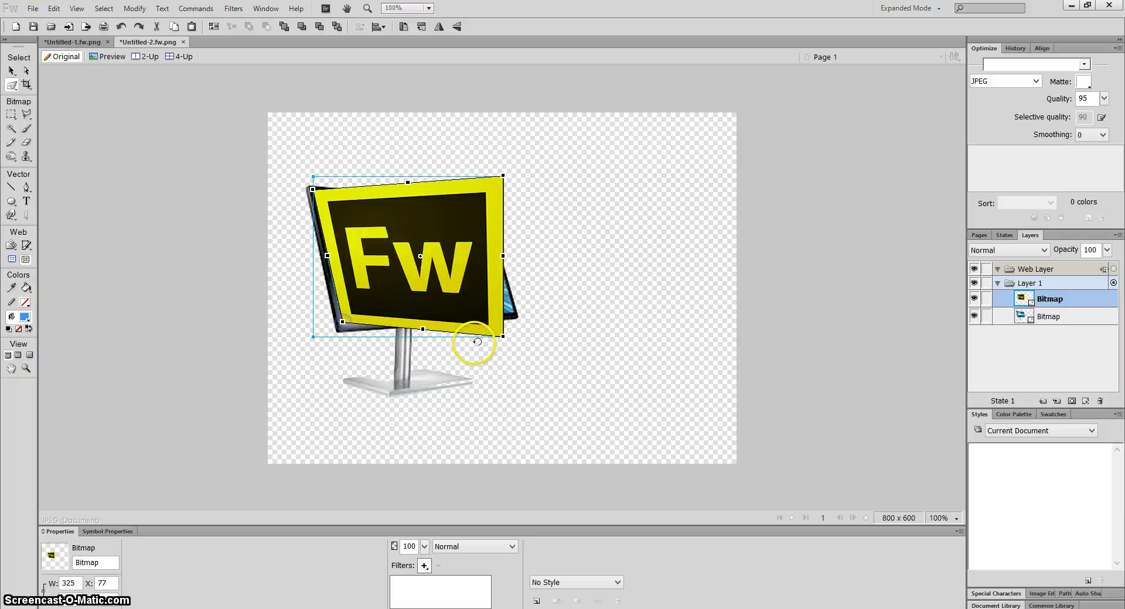
left_click_drag(503, 336, 514, 313)
left_click_drag(502, 175, 482, 206)
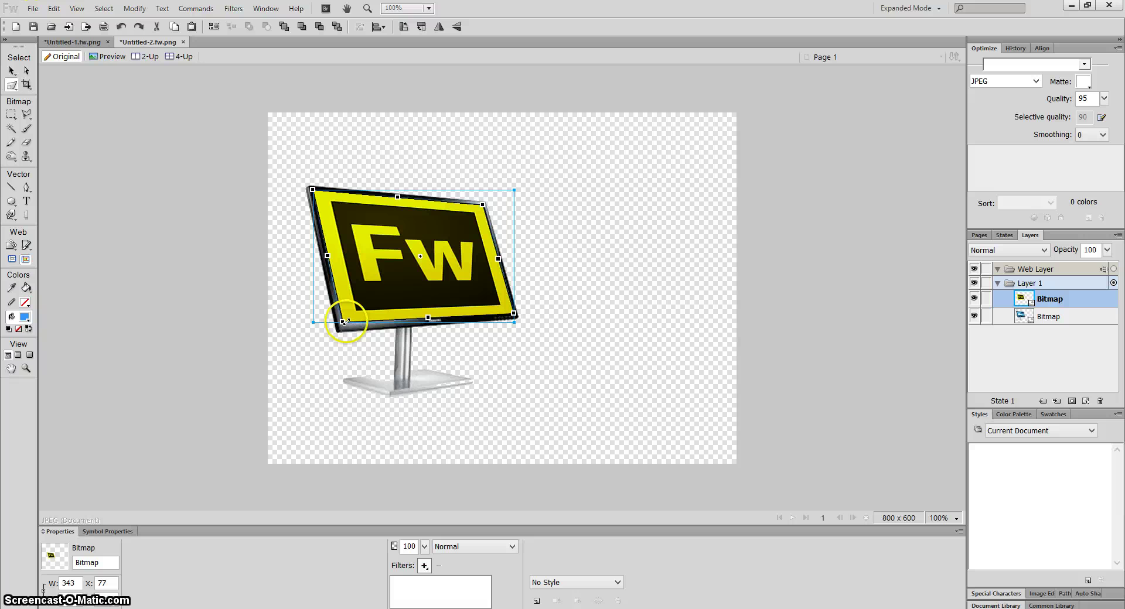
left_click_drag(343, 322, 343, 322)
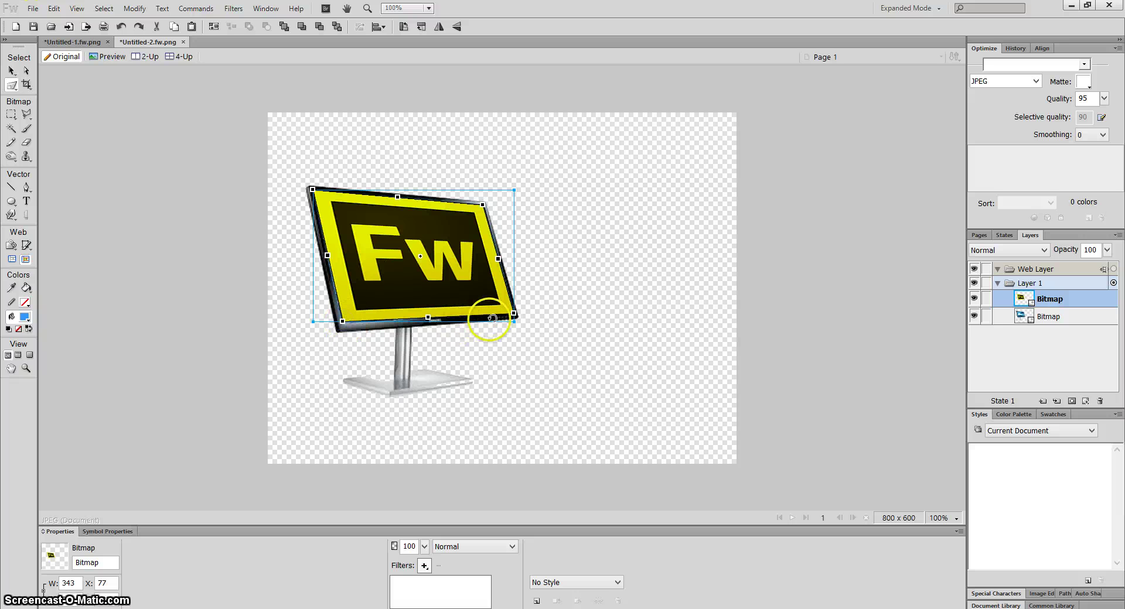
left_click_drag(514, 314, 515, 313)
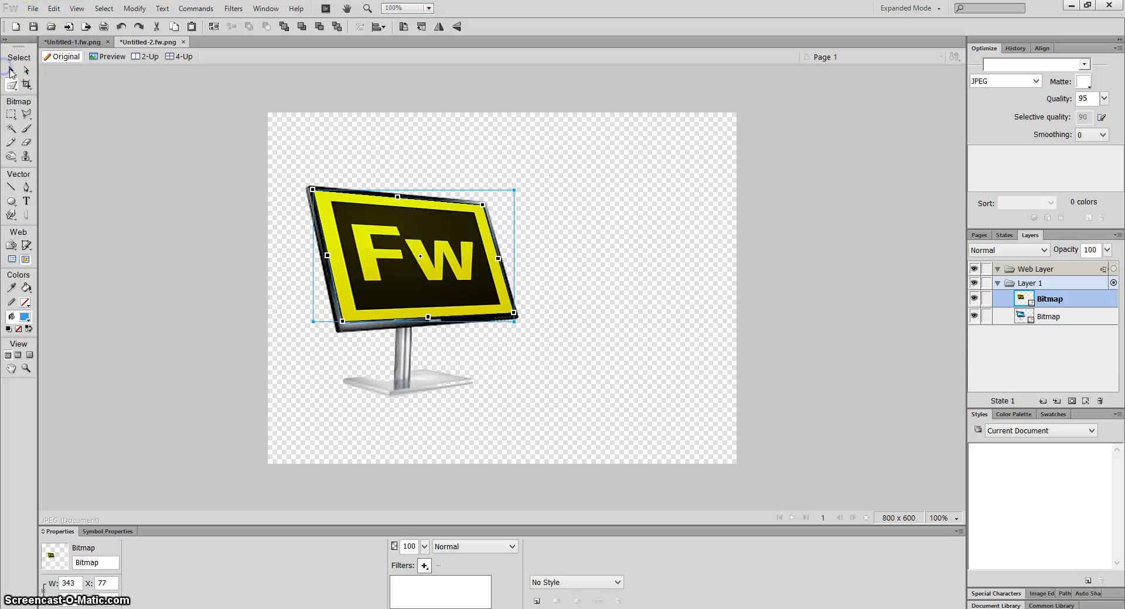
Select both the Fw logo and the monitor and group them.
left_click(11, 71)
left_click(560, 325)
left_click_drag(585, 426, 244, 133)
left_click_drag(394, 274, 500, 270)
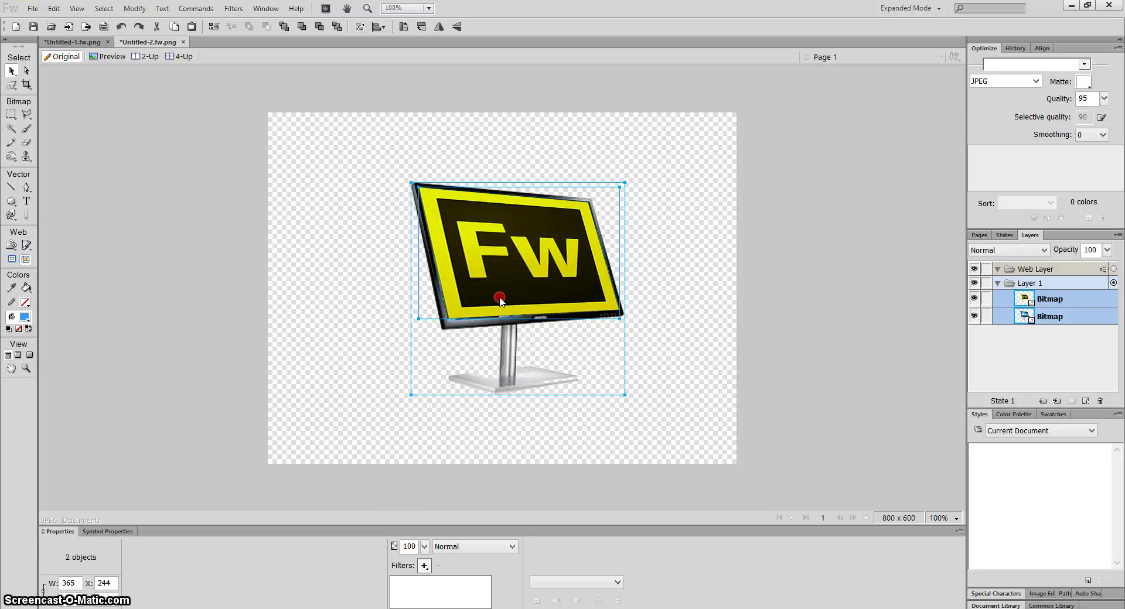
right_click(499, 299)
left_click(566, 352)
Reposition the monitor group, then return to Untitled-1.fw.png and select the bottom-right text.
left_click(563, 422)
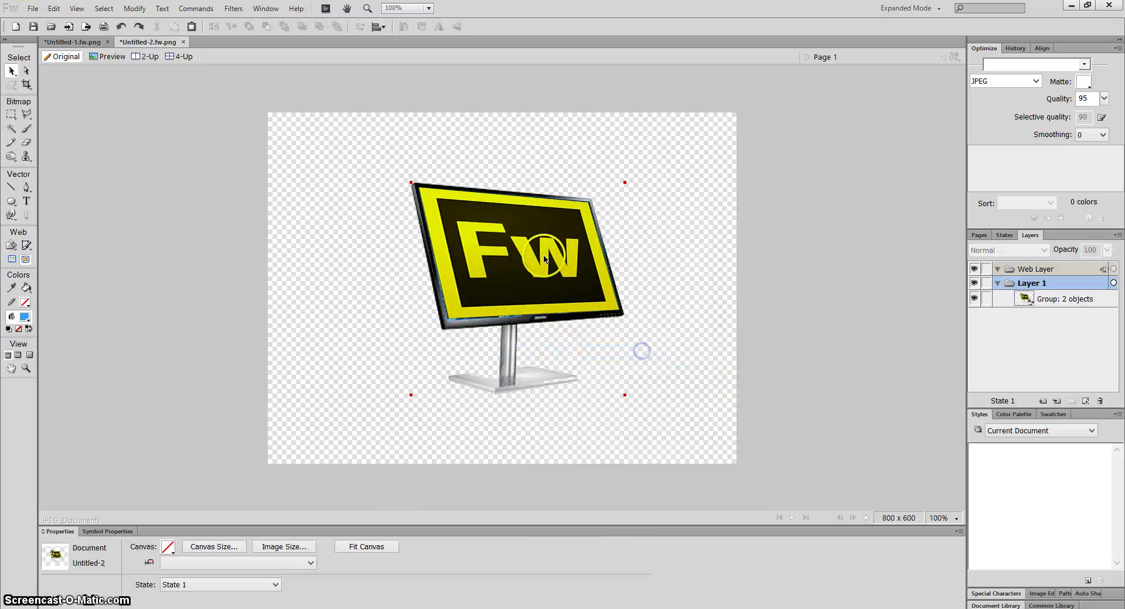
left_click_drag(545, 259, 441, 238)
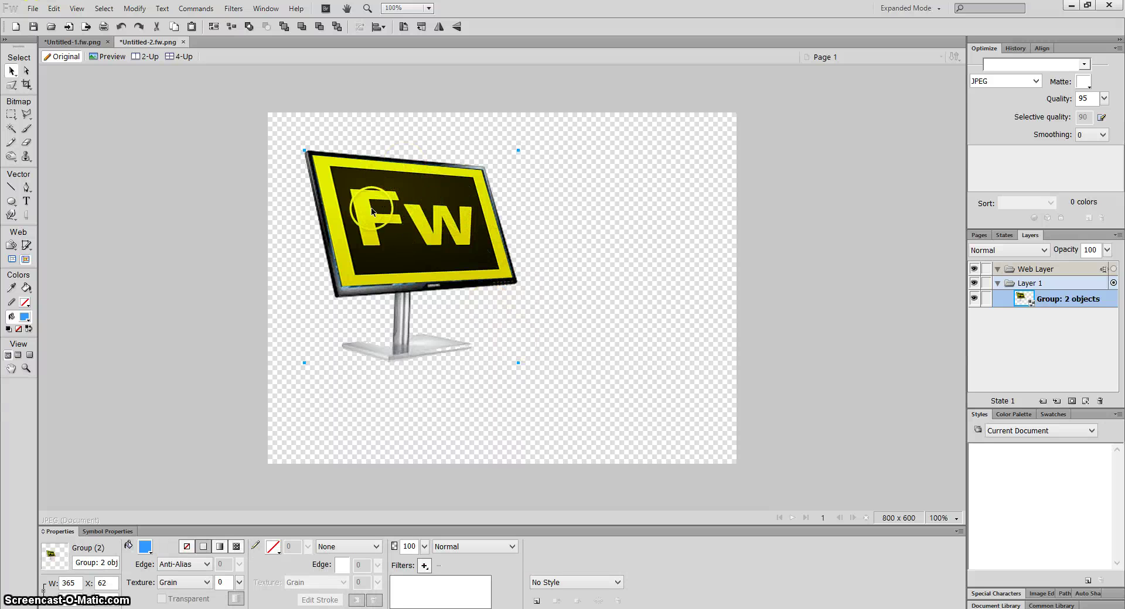
left_click_drag(381, 214, 452, 247)
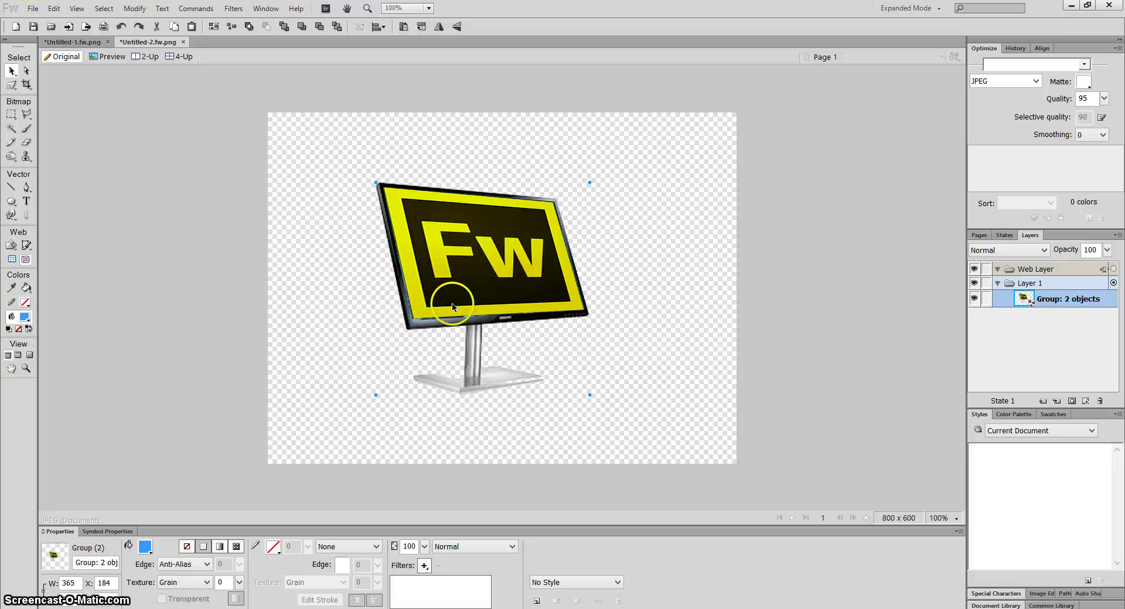
left_click_drag(480, 270, 488, 242)
left_click(72, 42)
left_click(459, 262)
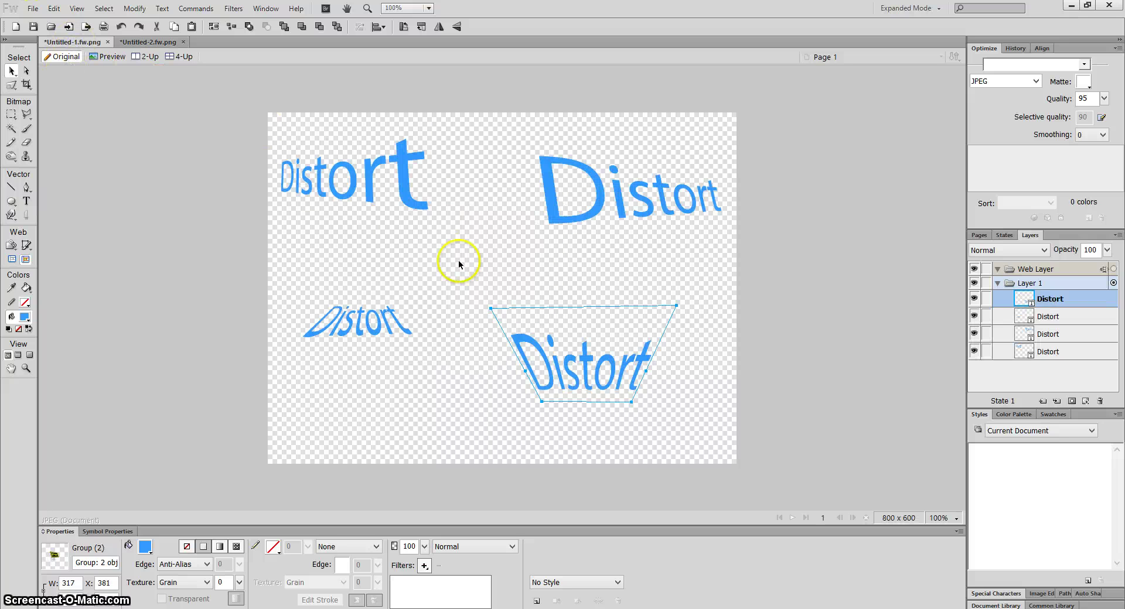
left_click(476, 460)
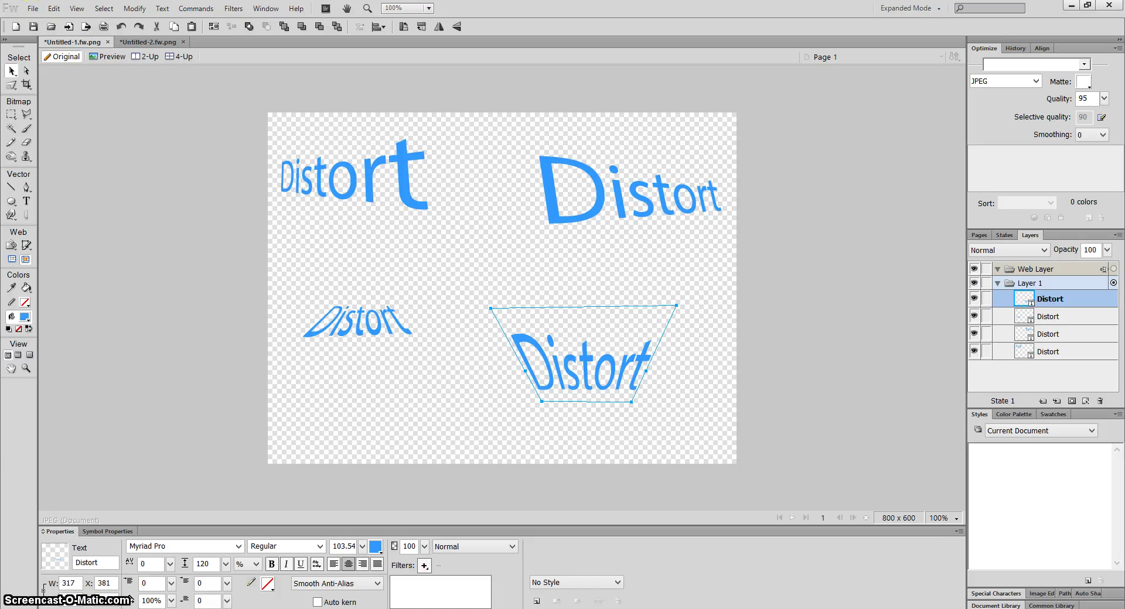